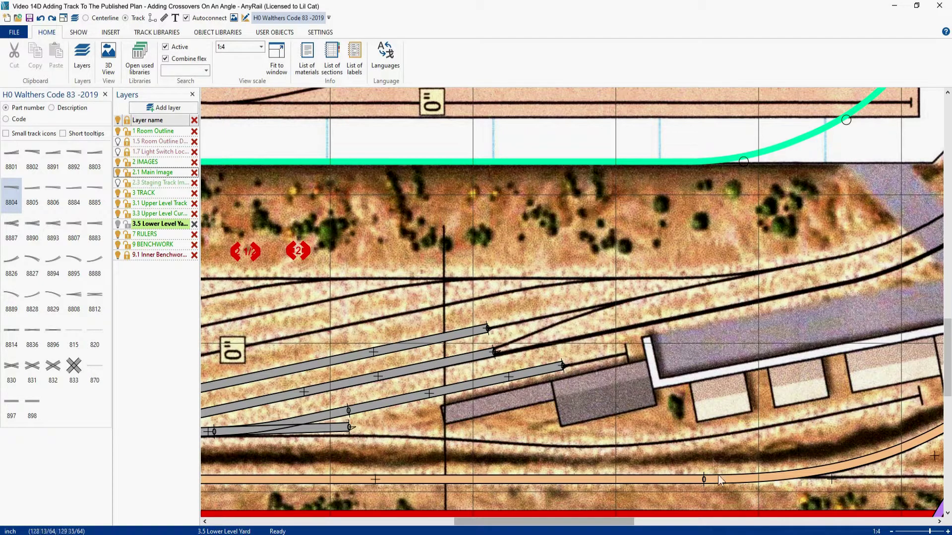
- Bring up the Track, Bits and Pieces Template Drawing with the #6 turnout and crossover templates
left_click(786, 525)
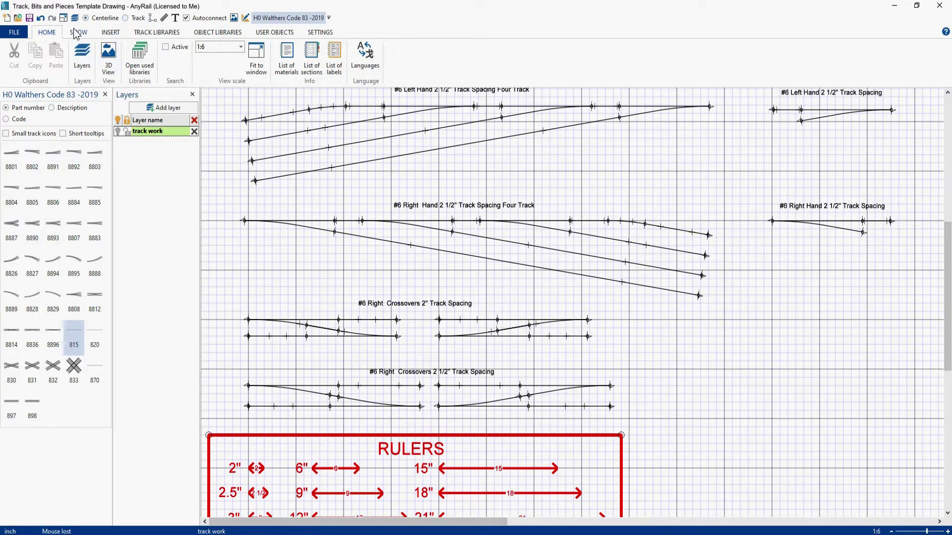
- Copy the right-hand #6 crossover at 2" spacing and return to the Video 14D yard plan
left_click(64, 18)
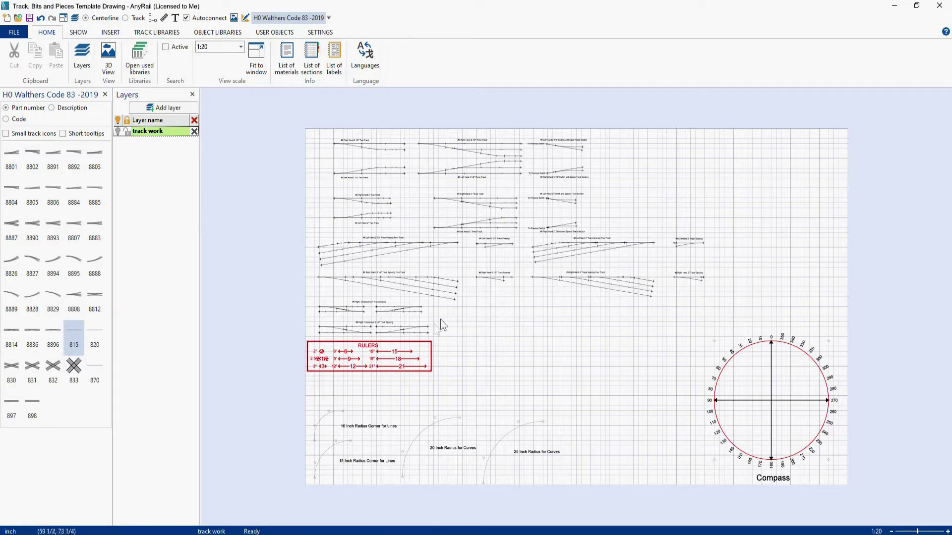
scroll(383, 314, "up", 5)
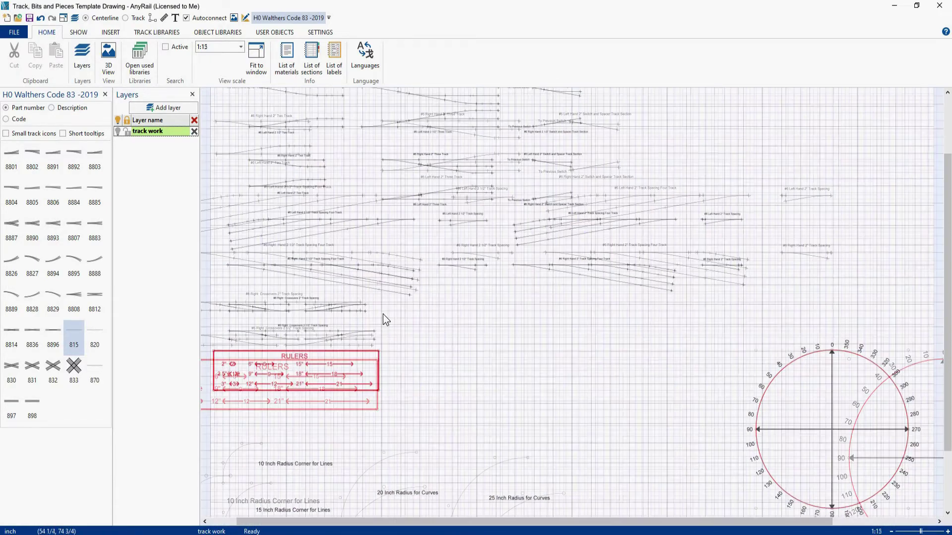
scroll(410, 312, "up", 3)
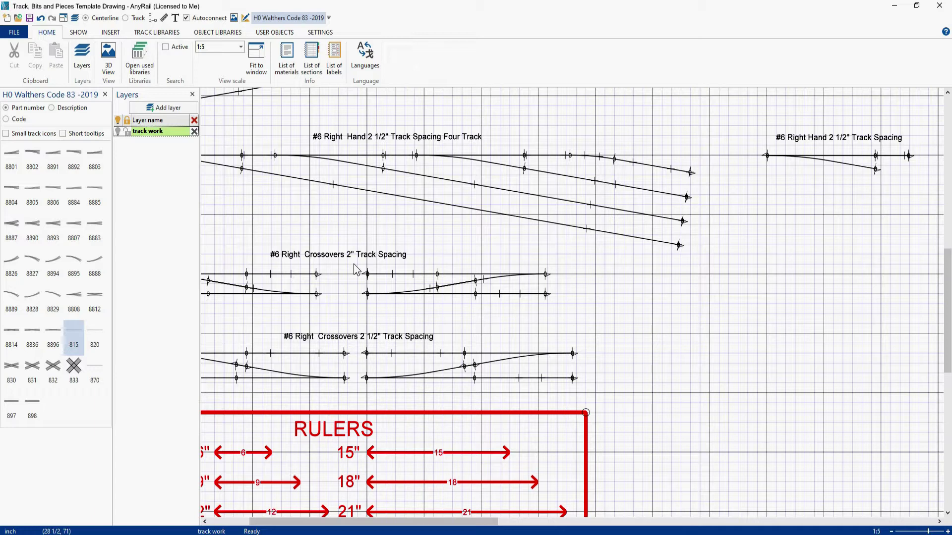
left_click_drag(354, 264, 584, 310)
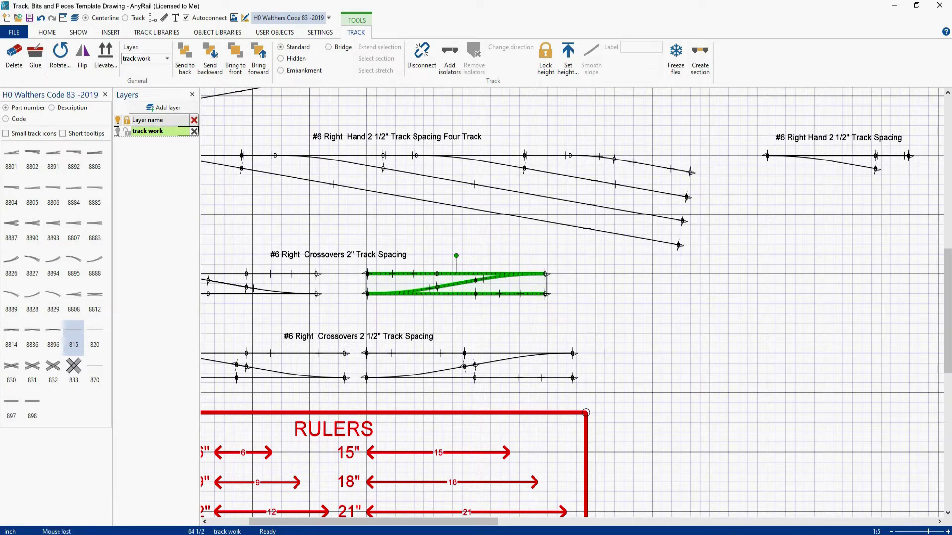
left_click(825, 520)
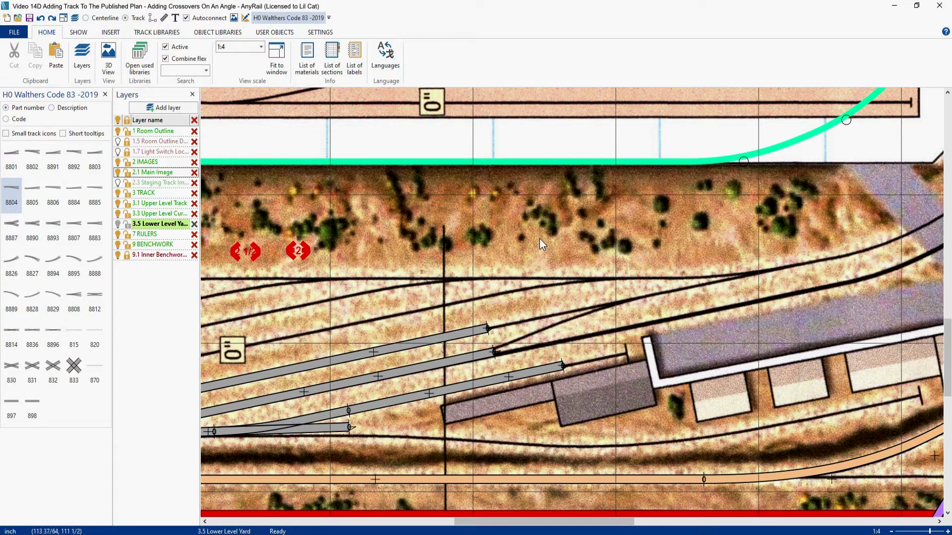
- Paste the #6 crossover into the yard plan and read the diagonal yard track's 281.4° angle
key("ctrl+v")
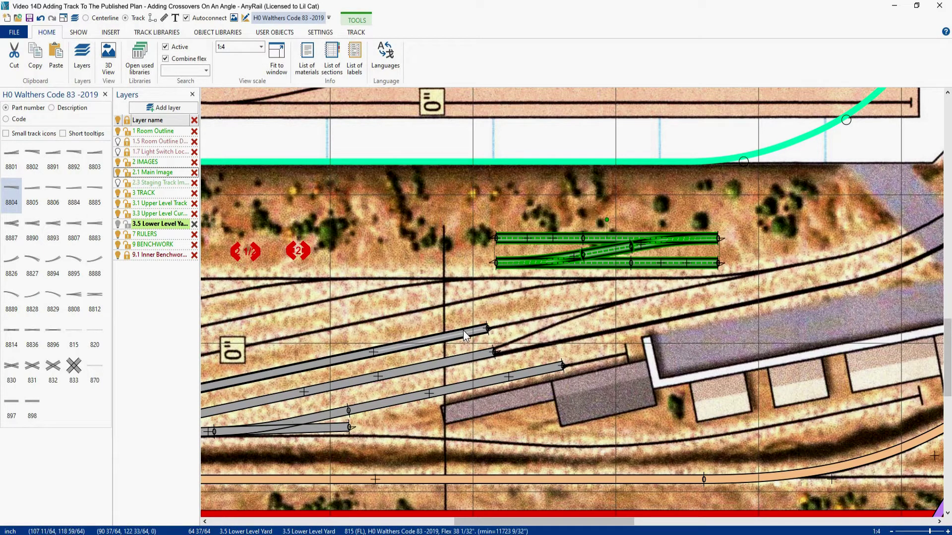
left_click(496, 337)
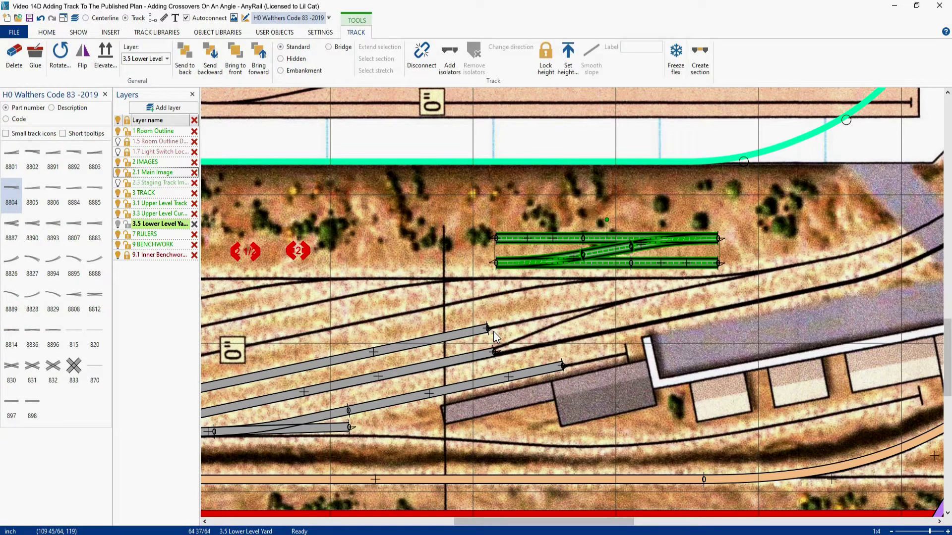
left_click(493, 336)
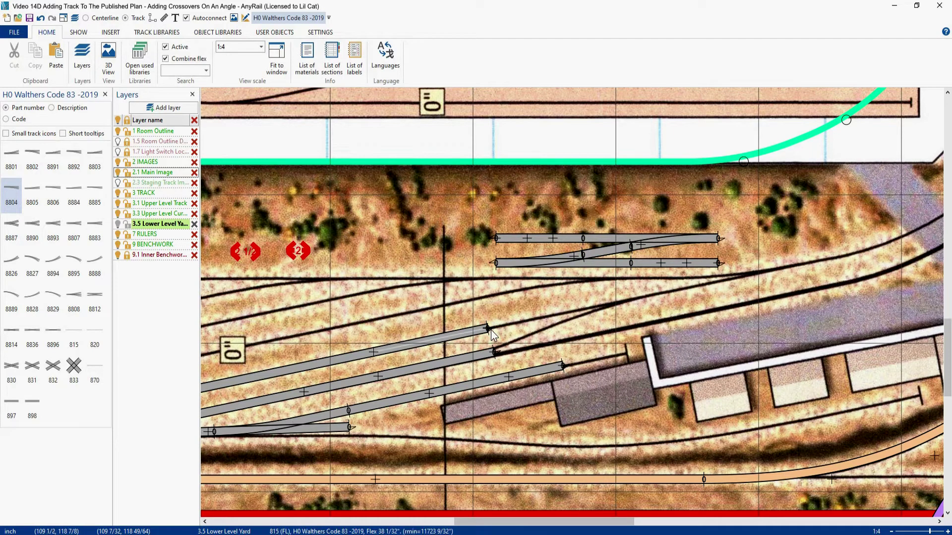
left_click(491, 330)
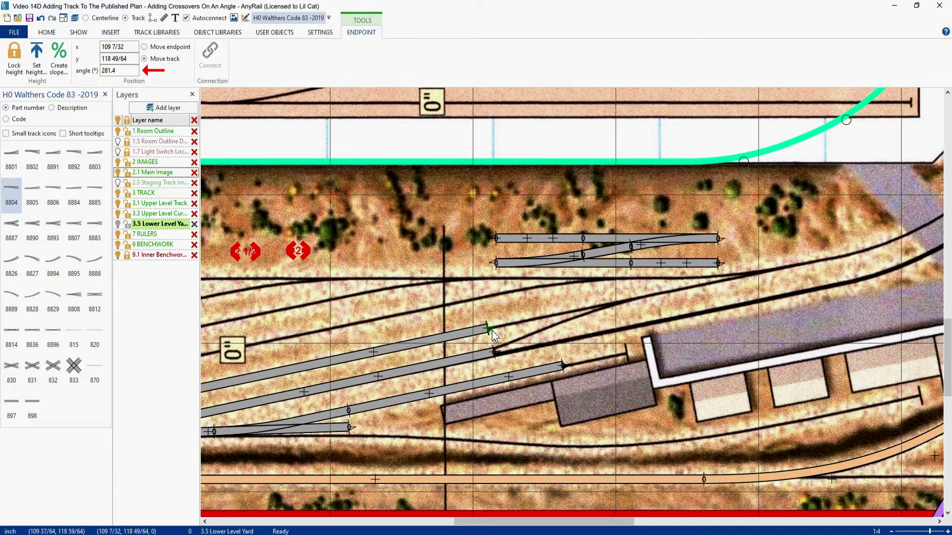
double_click(121, 71)
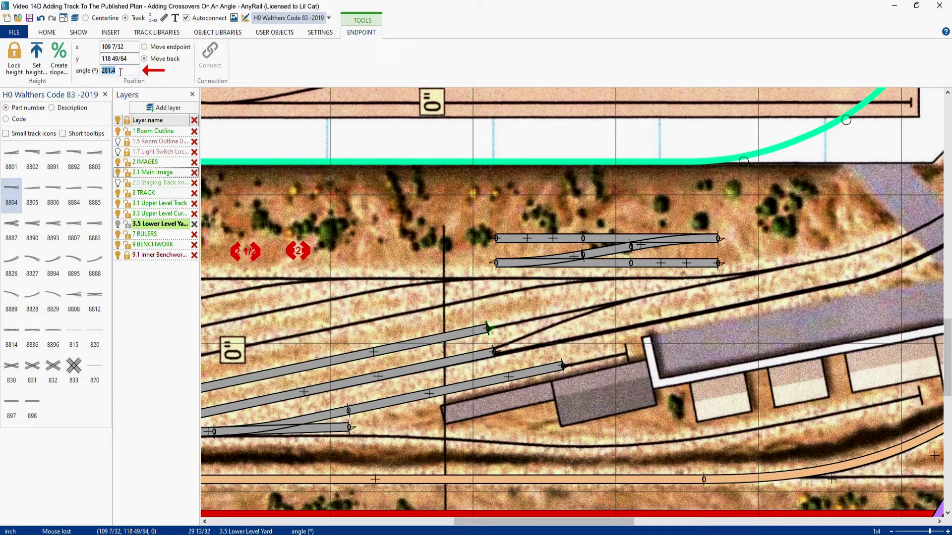
left_click(602, 304)
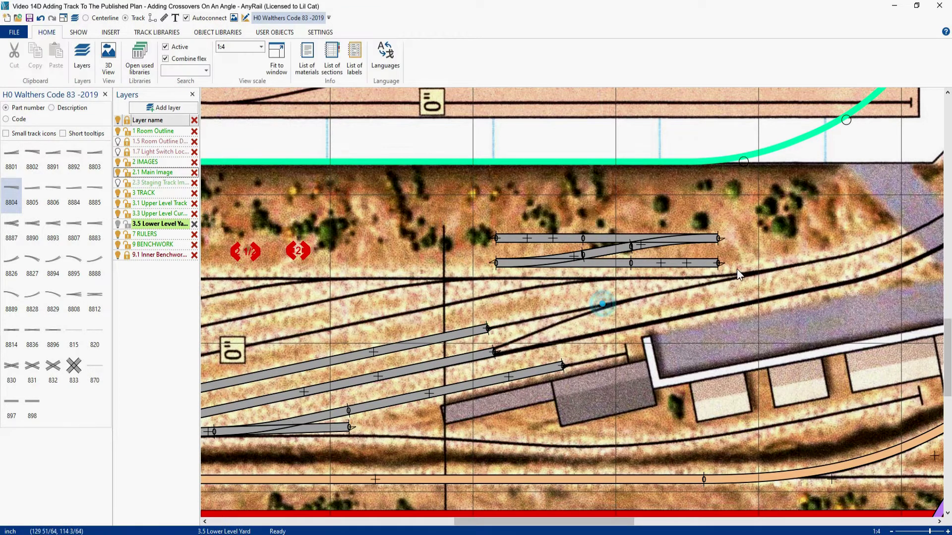
- Rotate the crossover's endpoint angle from 270 to 281.4°
left_click(722, 239)
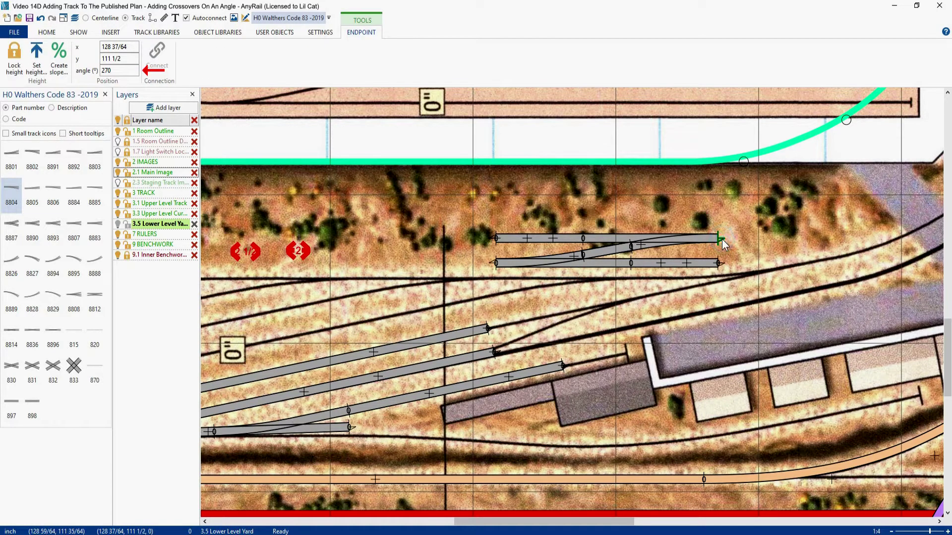
double_click(123, 70)
type("281.4")
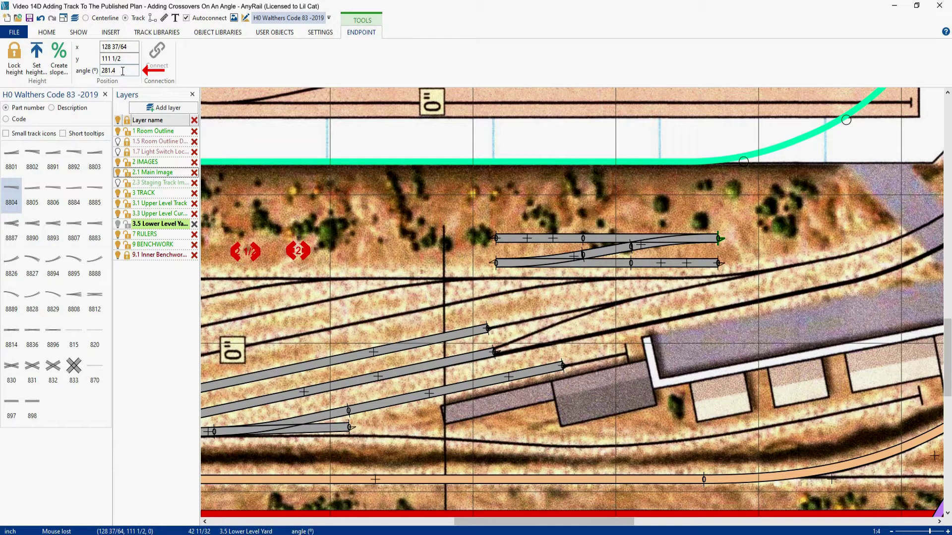
key("Return")
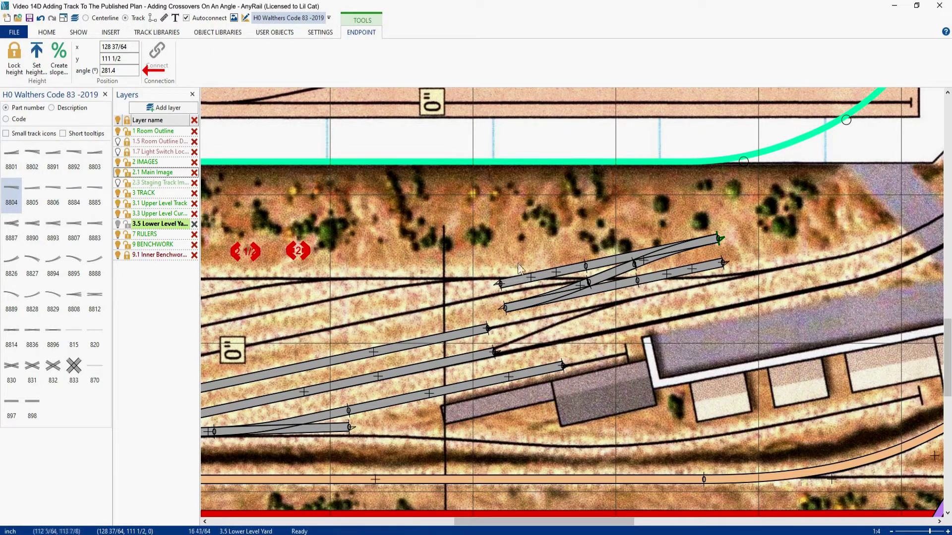
left_click(587, 296)
- Move the crossover onto the diagonal yard tracks and shorten the two flex tracks back to it
left_click_drag(587, 296, 594, 322)
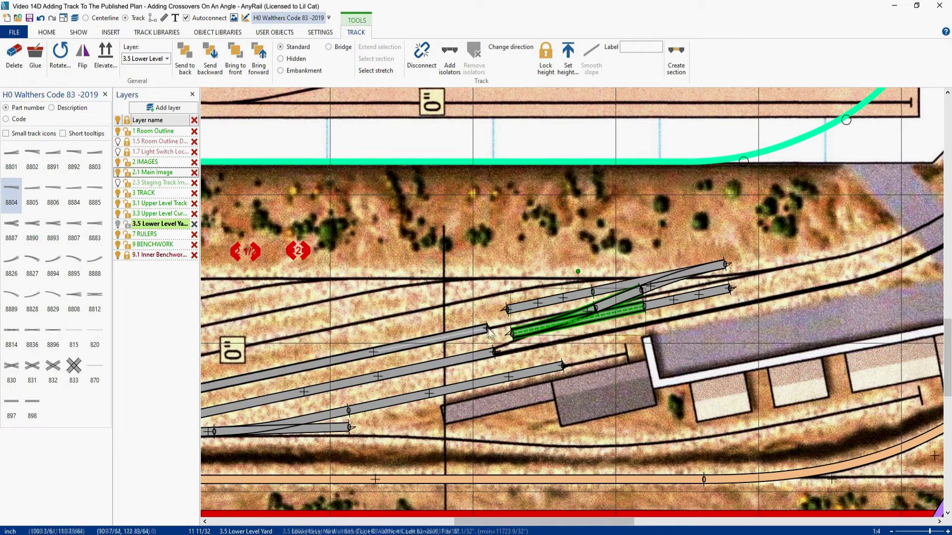
left_click_drag(487, 329, 362, 347)
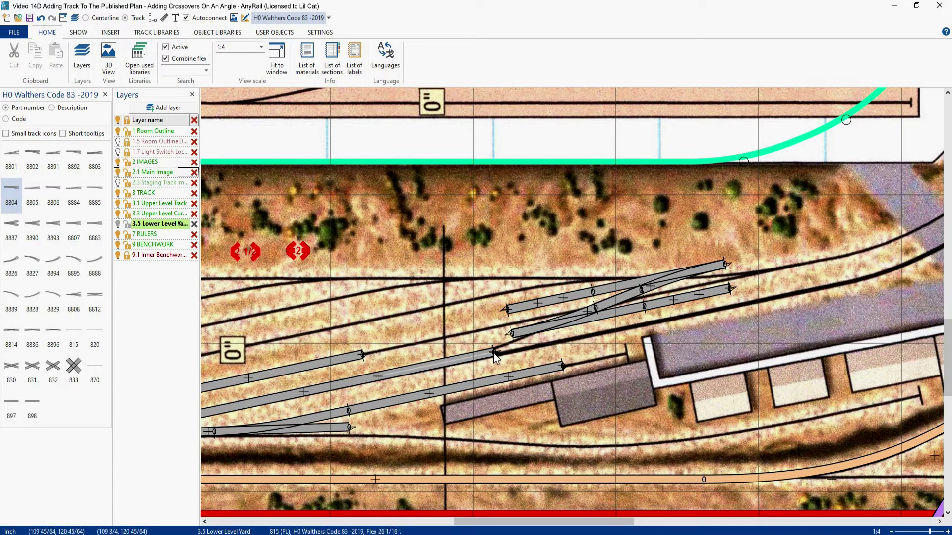
left_click_drag(492, 353, 365, 367)
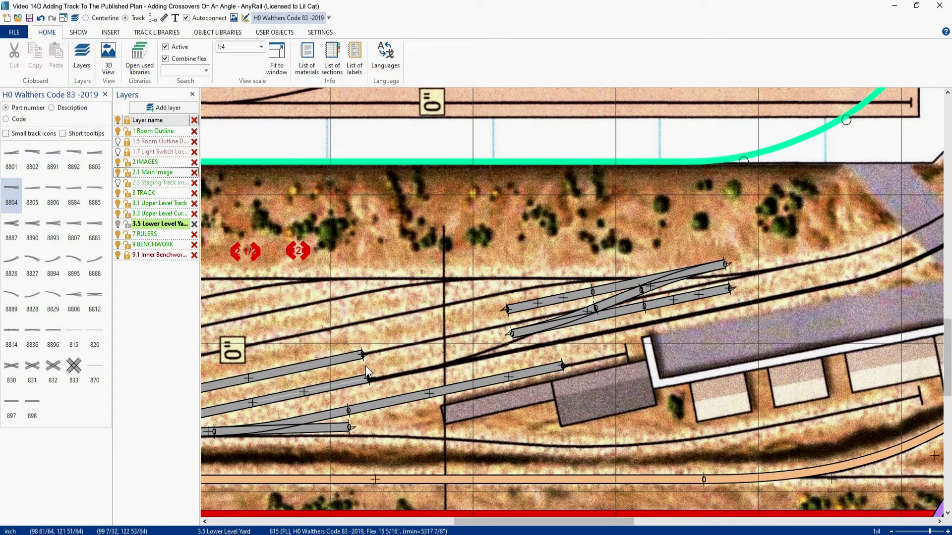
left_click_drag(593, 321, 527, 350)
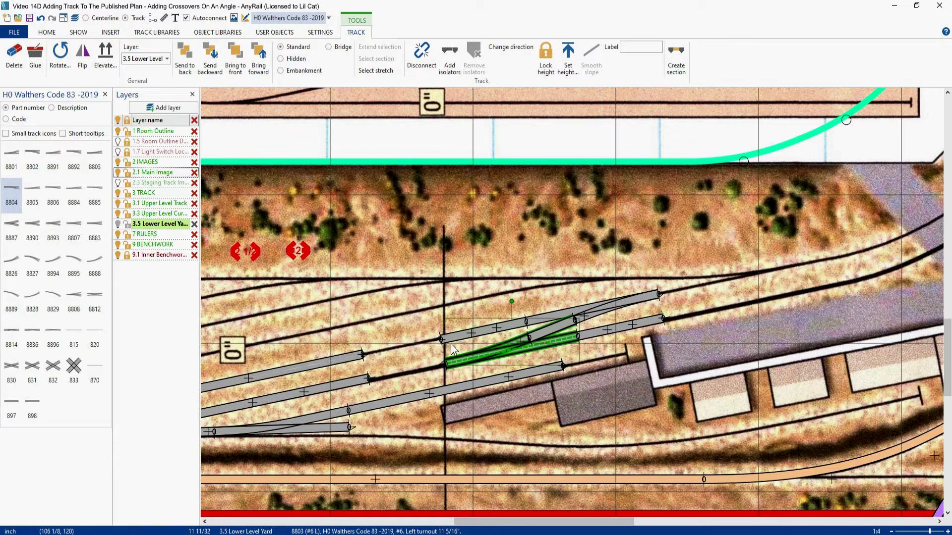
left_click_drag(362, 356, 439, 341)
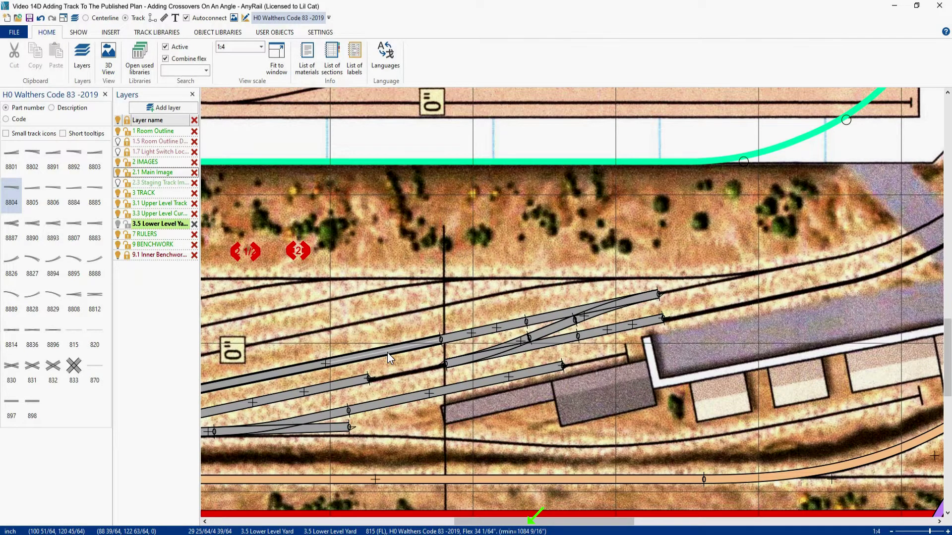
key("ctrl+z")
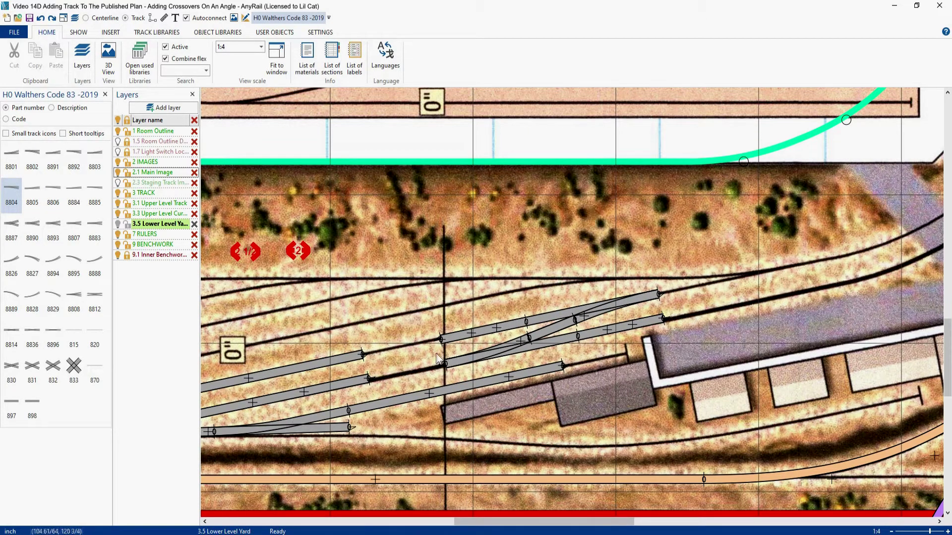
- Draw a vertical reference line up from the yard track end
scroll(430, 343, "up", 2)
scroll(430, 343, "up", 2)
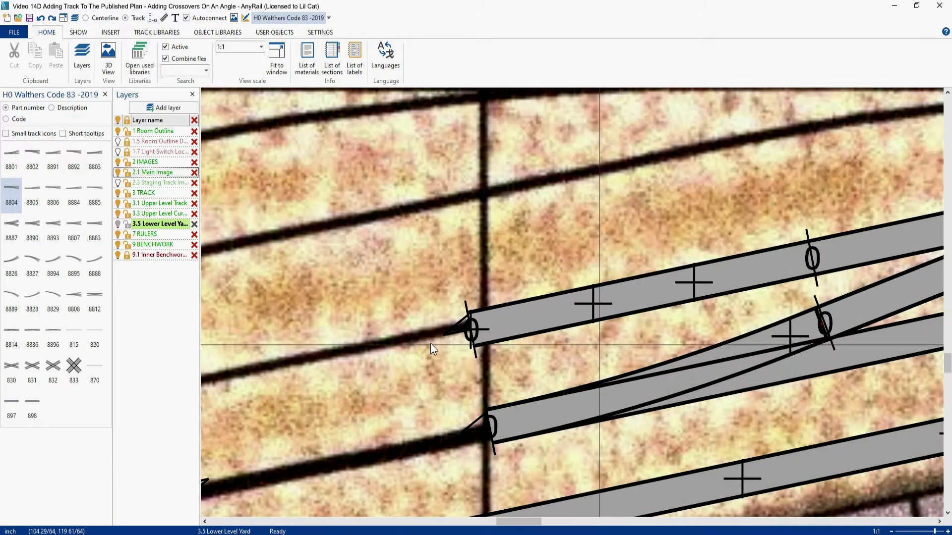
right_click(471, 330)
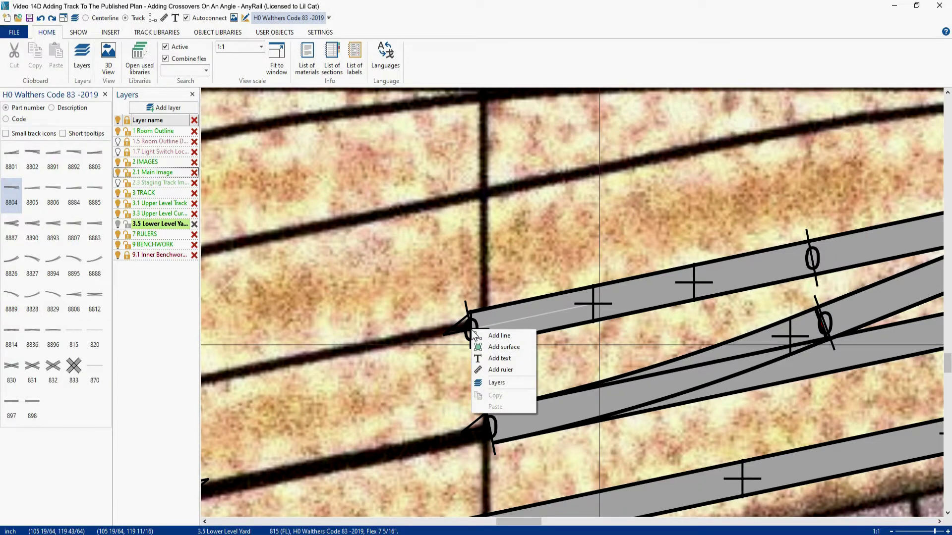
left_click(498, 336)
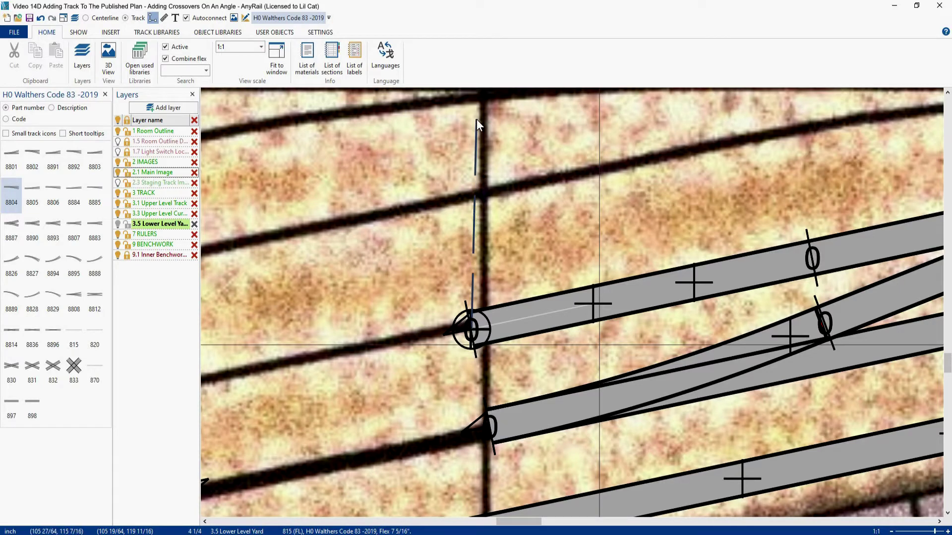
scroll(476, 120, "down", 1)
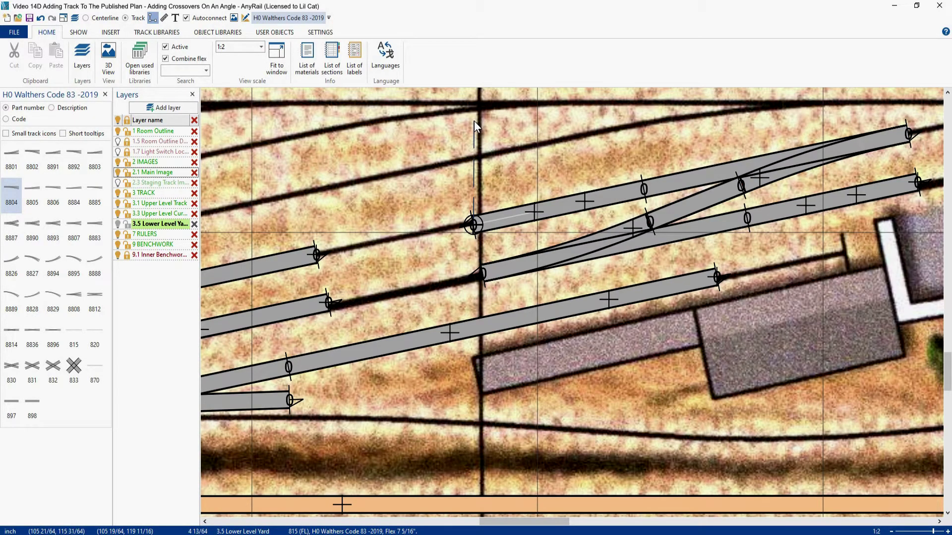
left_click(474, 121)
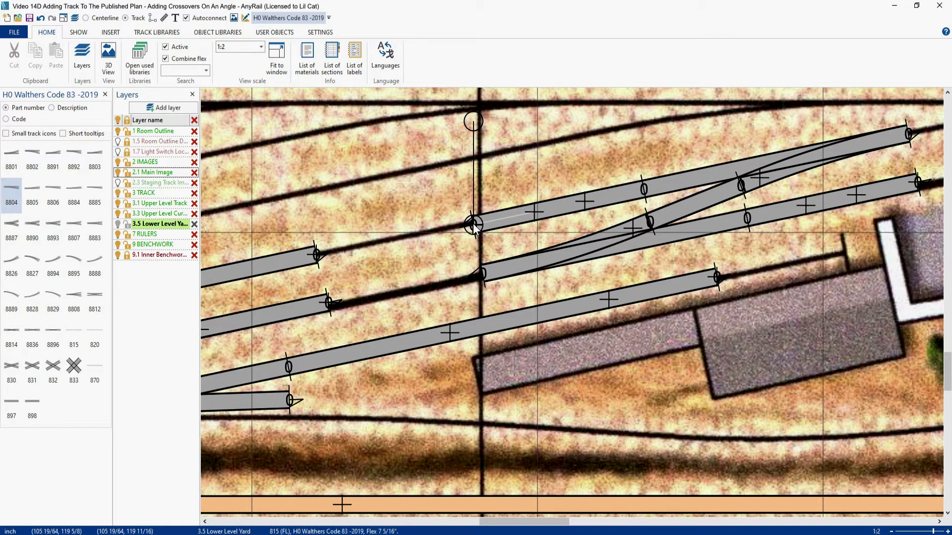
- Extend the upper-left flex track to about 34 3/64", ending at the guide line
left_click_drag(505, 228, 571, 207)
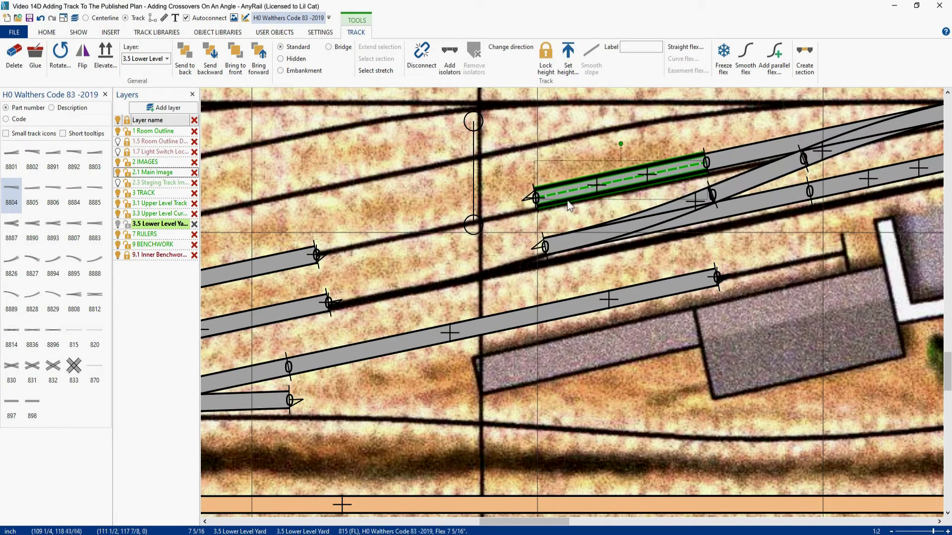
left_click(339, 257)
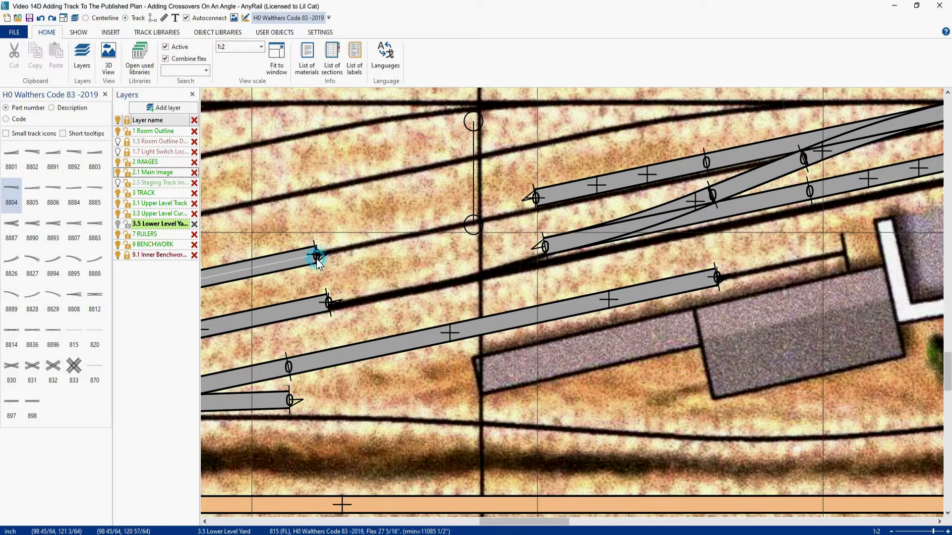
left_click_drag(316, 258, 475, 222)
scroll(475, 222, "up", 2)
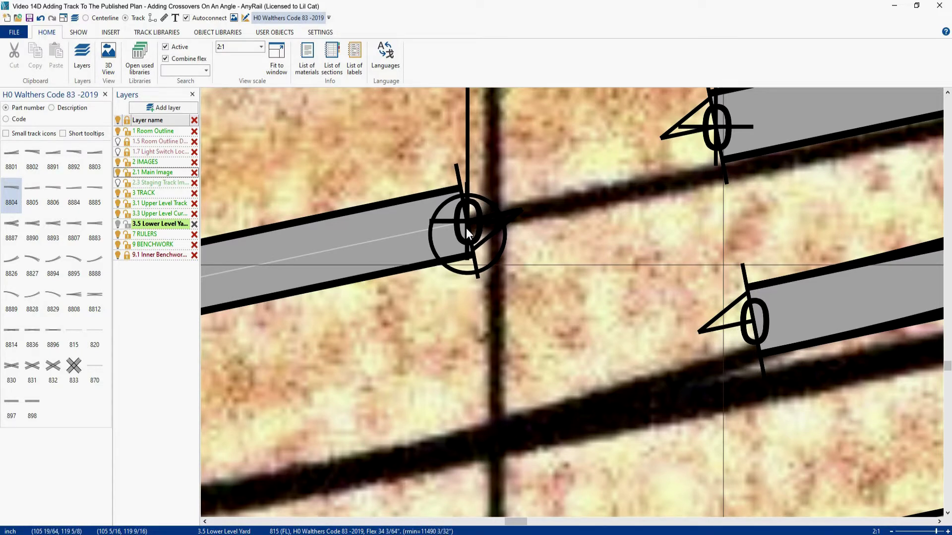
left_click_drag(466, 230, 466, 231)
scroll(466, 230, "down", 3)
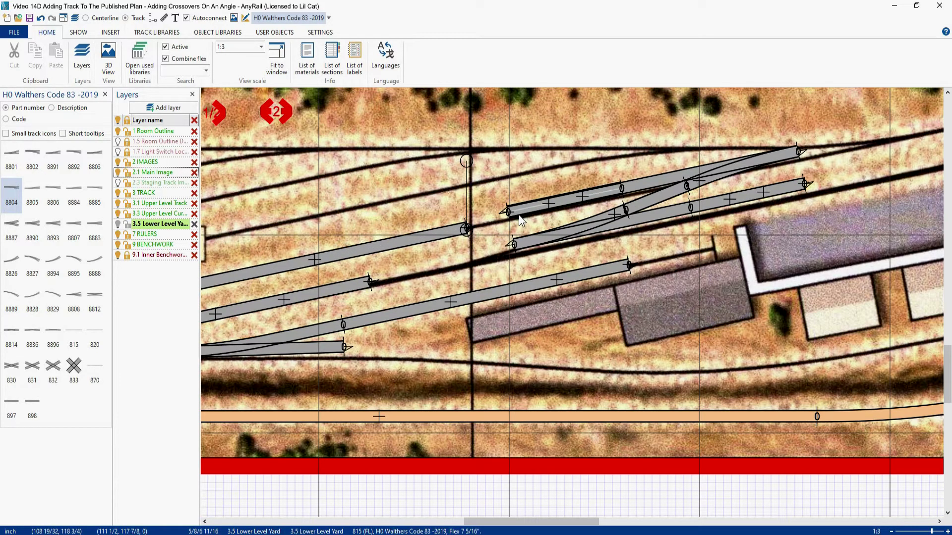
- Snap the crossover onto the track end and extend the middle flex track to 21 15/16" to join it
left_click_drag(518, 220, 475, 232)
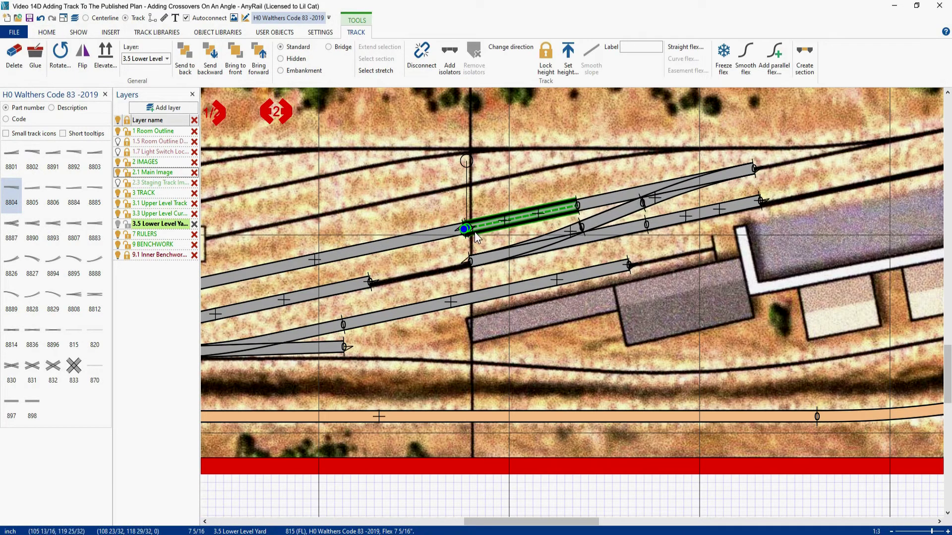
key("Escape")
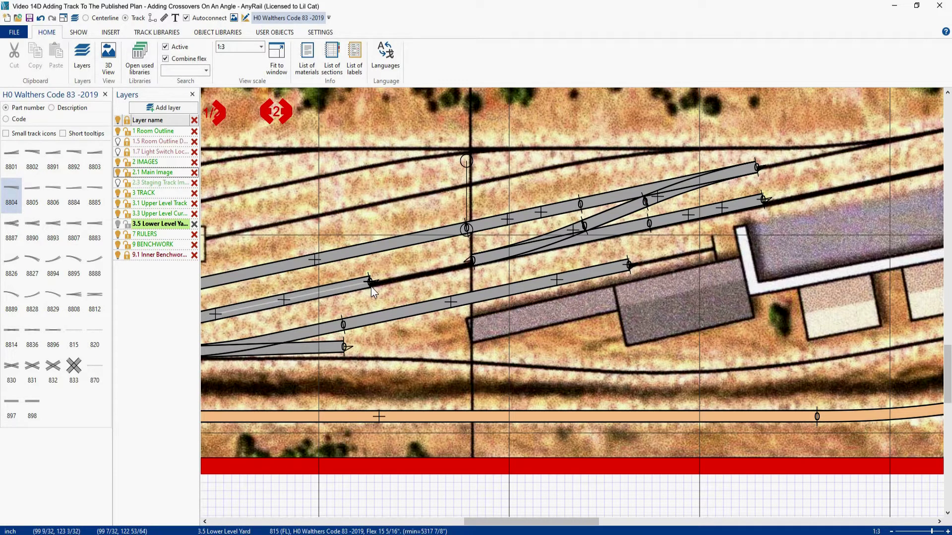
left_click_drag(371, 284, 472, 263)
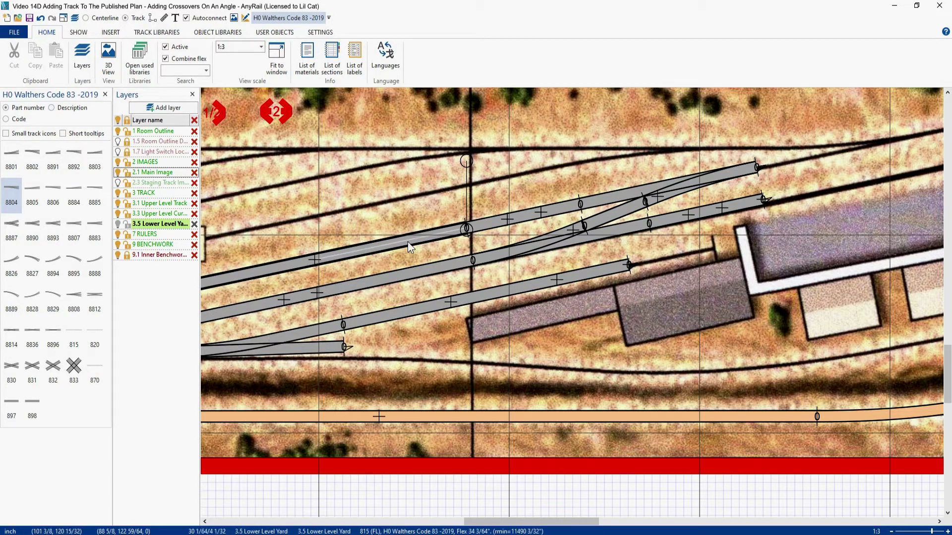
- Lay the 2" ruler marker across the upper yard tracks, viewing centrelines with the background photo hidden
left_click(276, 112)
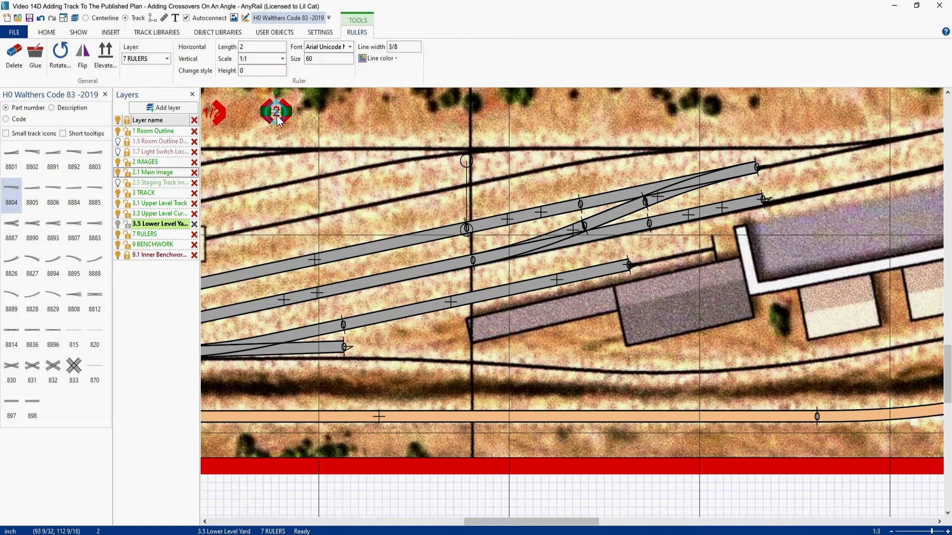
mouse_move(276, 115)
left_mouse_down()
mouse_move(385, 257)
mouse_move(405, 248)
mouse_move(409, 258)
left_mouse_up()
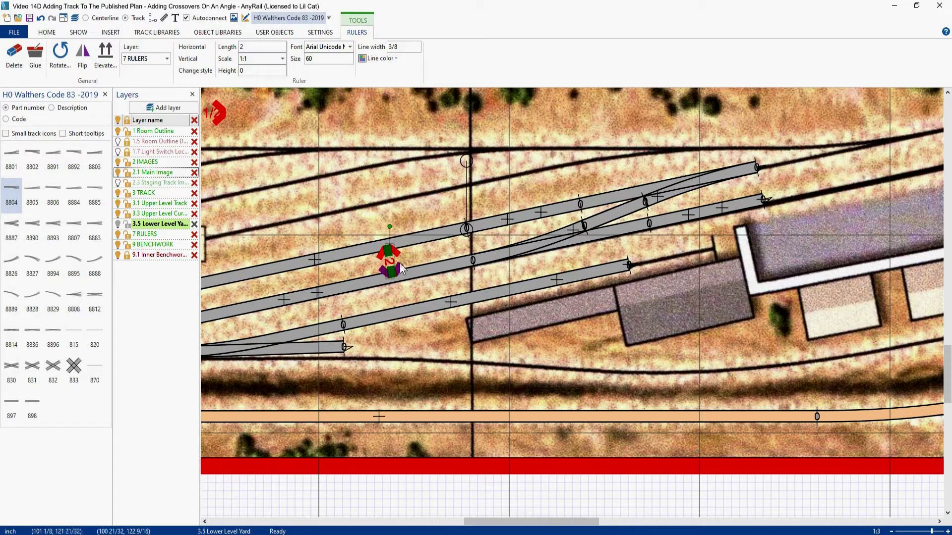
scroll(387, 264, "up", 3)
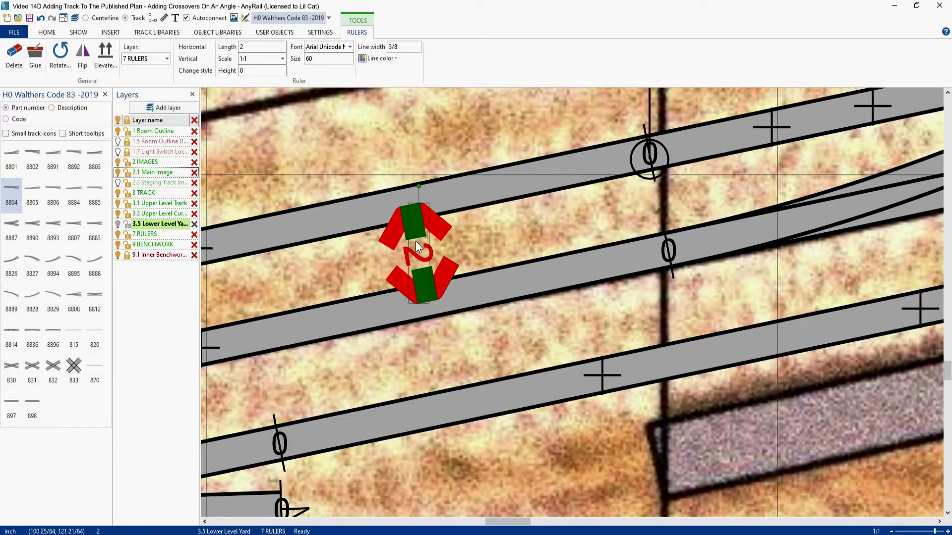
left_click(415, 240)
left_click(415, 240)
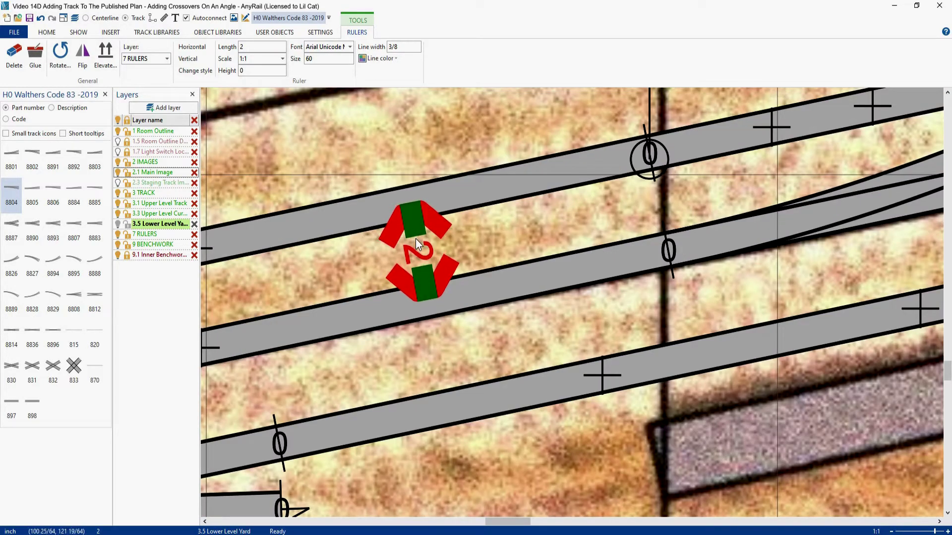
left_click(97, 17)
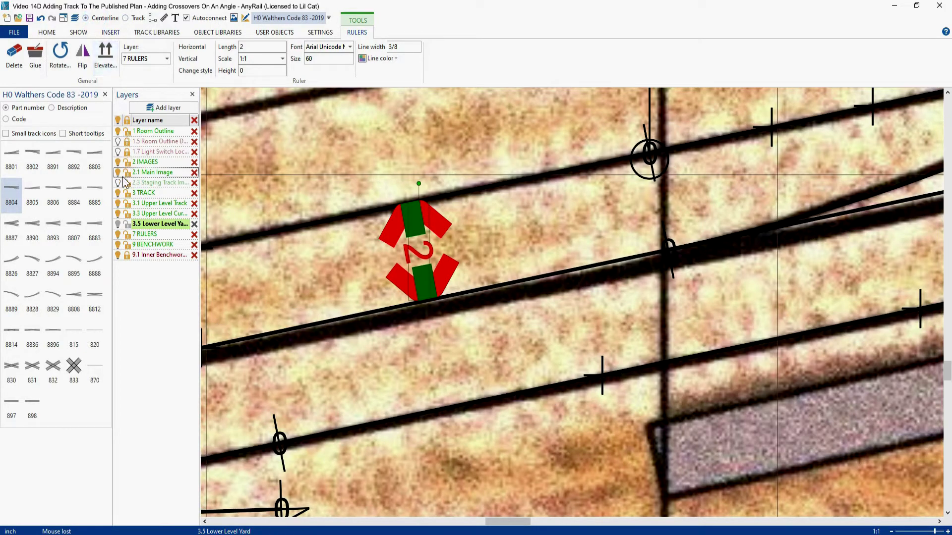
left_click(118, 172)
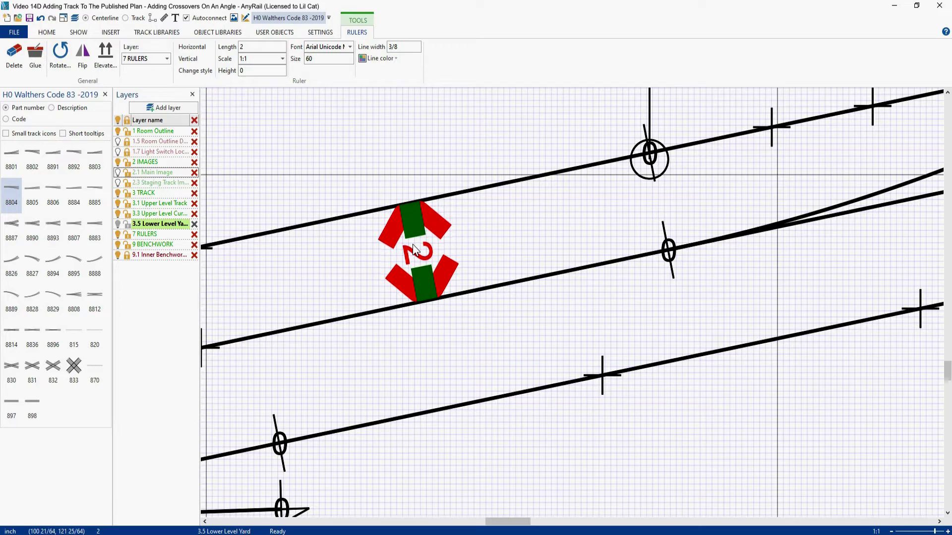
- Restore full-width tracks and the background photo, then move the ruler marker up out of the way
left_click(415, 250)
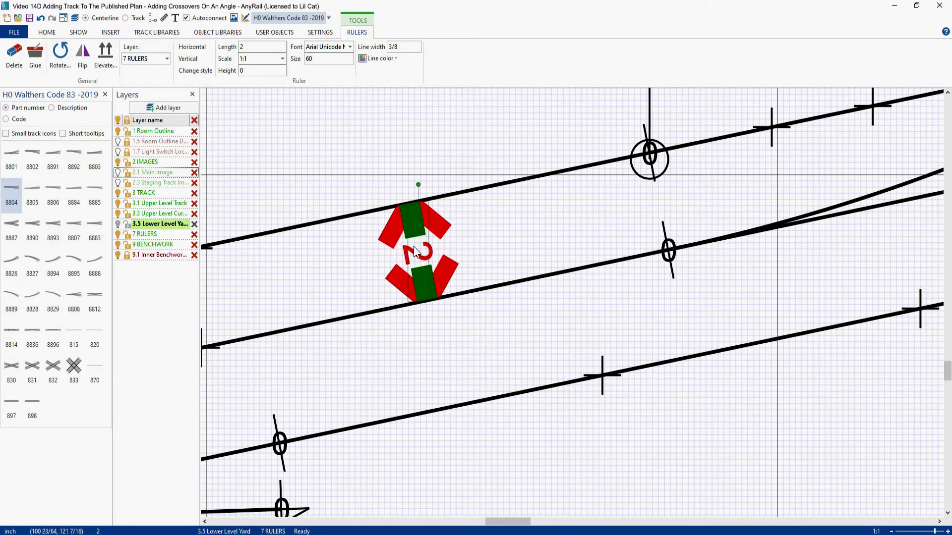
scroll(415, 250, "down", 4)
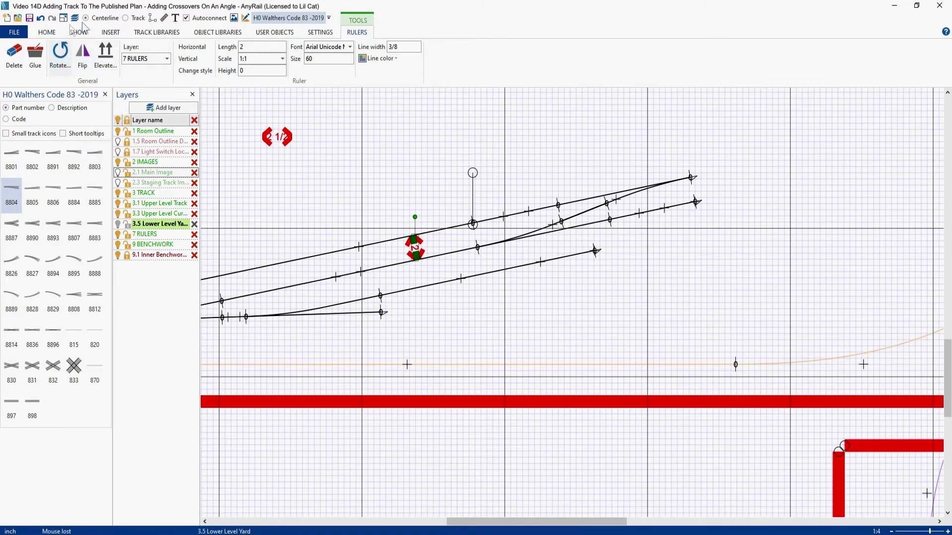
left_click(126, 18)
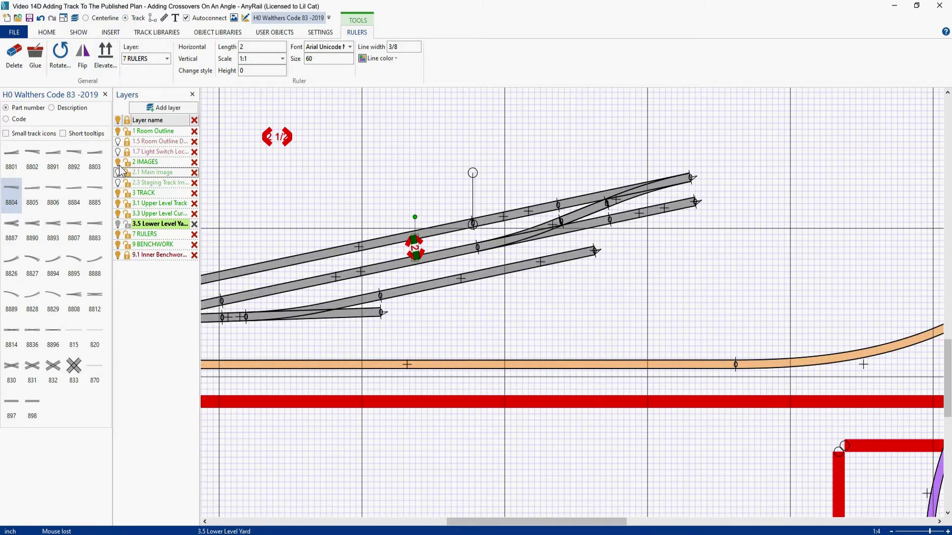
left_click(118, 173)
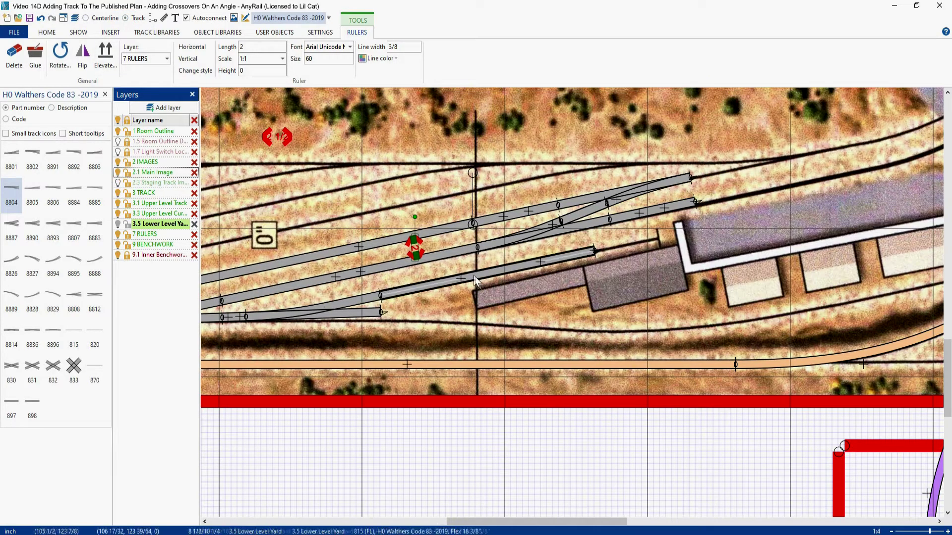
mouse_move(420, 254)
left_mouse_down()
mouse_move(368, 214)
mouse_move(335, 129)
left_mouse_up()
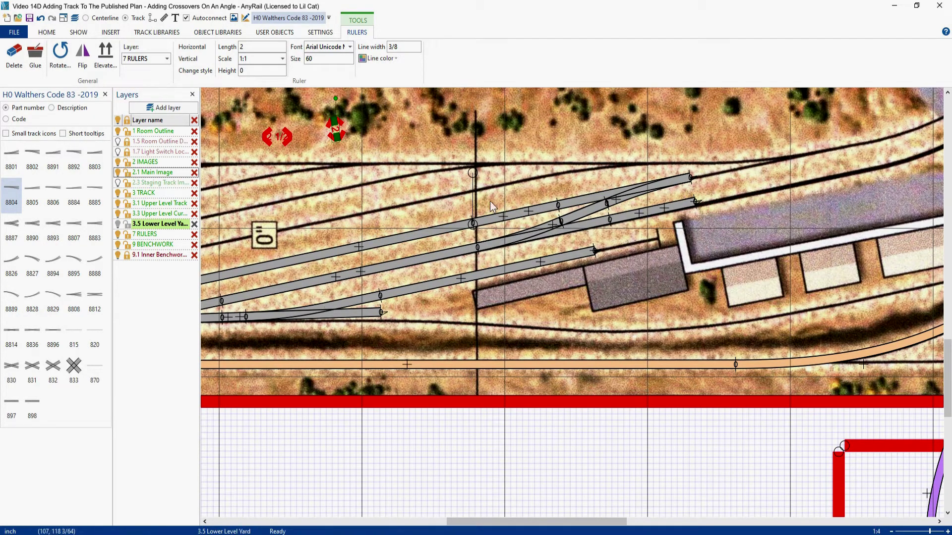
- Delete the short vertical guide line and place an 8804 #6 right turnout on the upper yard track
left_click(472, 195)
right_click(472, 194)
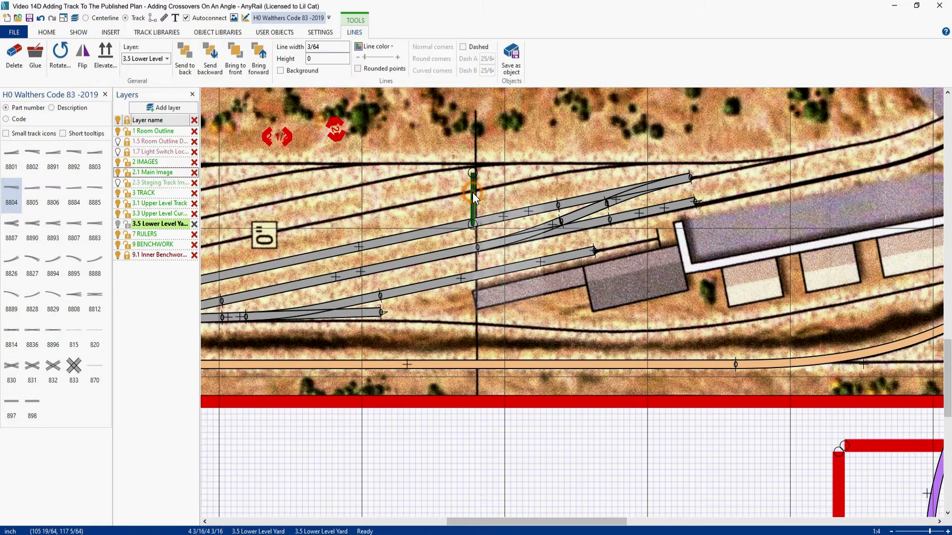
left_click(496, 199)
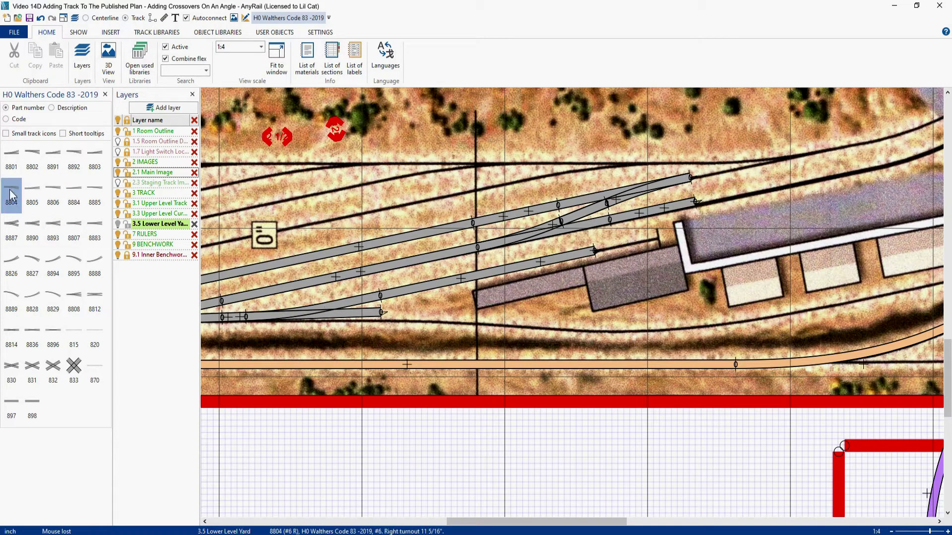
left_click_drag(11, 194, 623, 174)
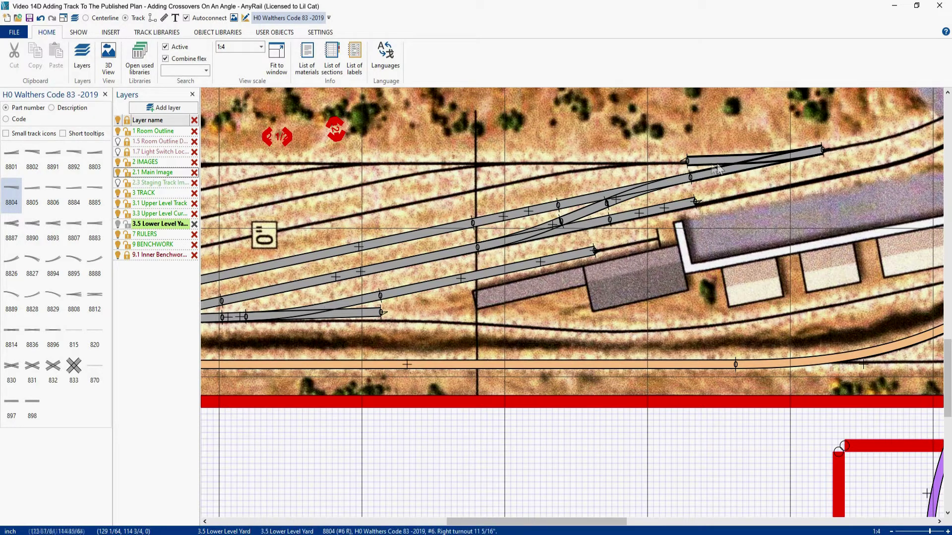
- Shift the middle flex track in line with the #6 crossover and snap its end to the adjacent joint
left_click(473, 224)
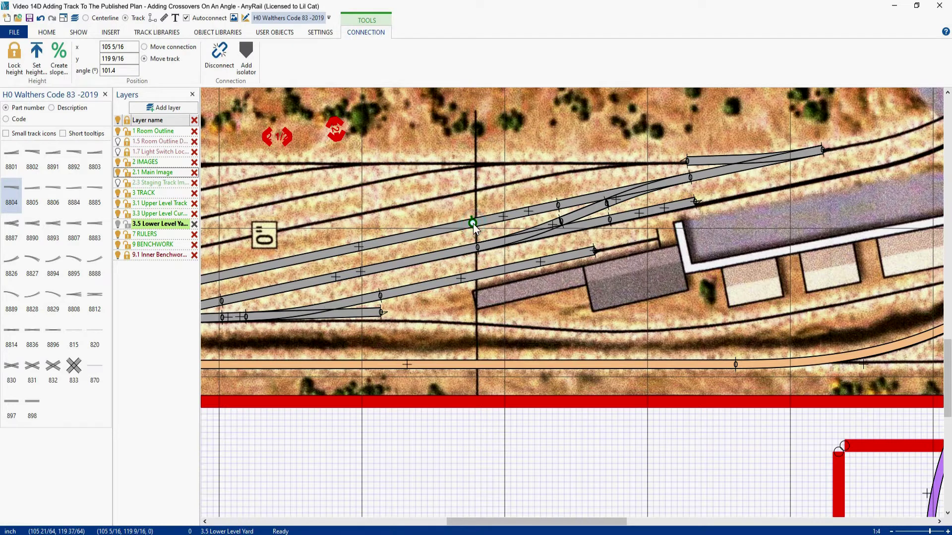
left_click(471, 246)
left_click(476, 247)
left_click(476, 247)
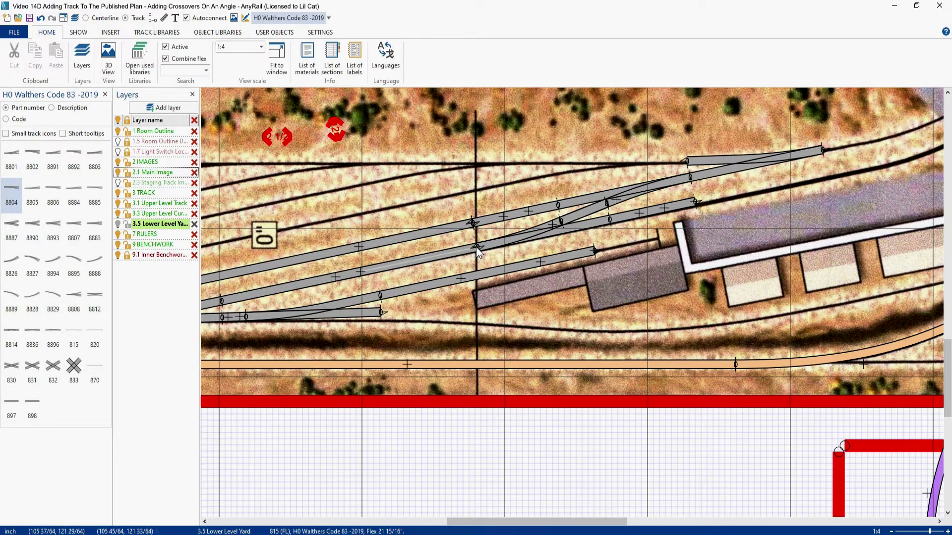
left_click_drag(502, 221, 512, 216)
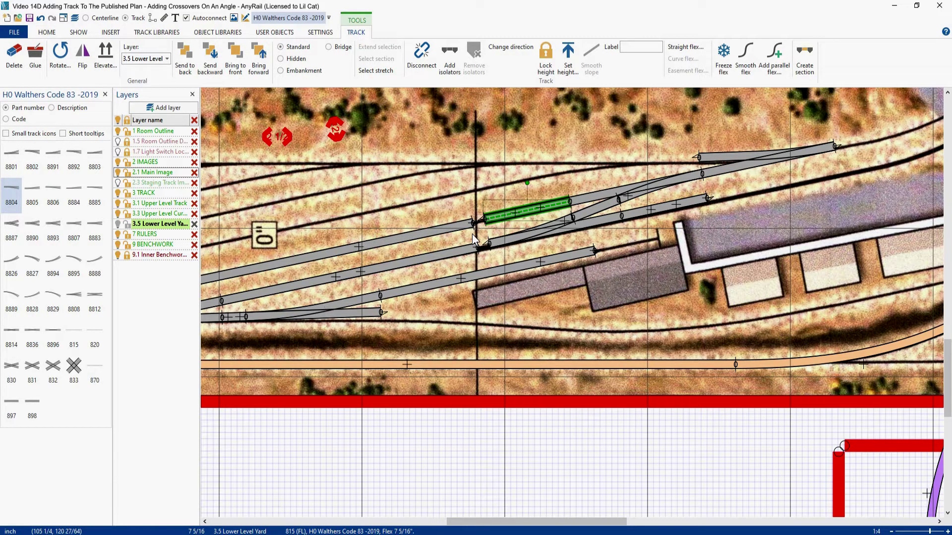
key("Escape")
mouse_move(474, 226)
left_mouse_down()
mouse_move(478, 250)
mouse_move(465, 250)
mouse_move(496, 221)
mouse_move(482, 224)
left_mouse_up()
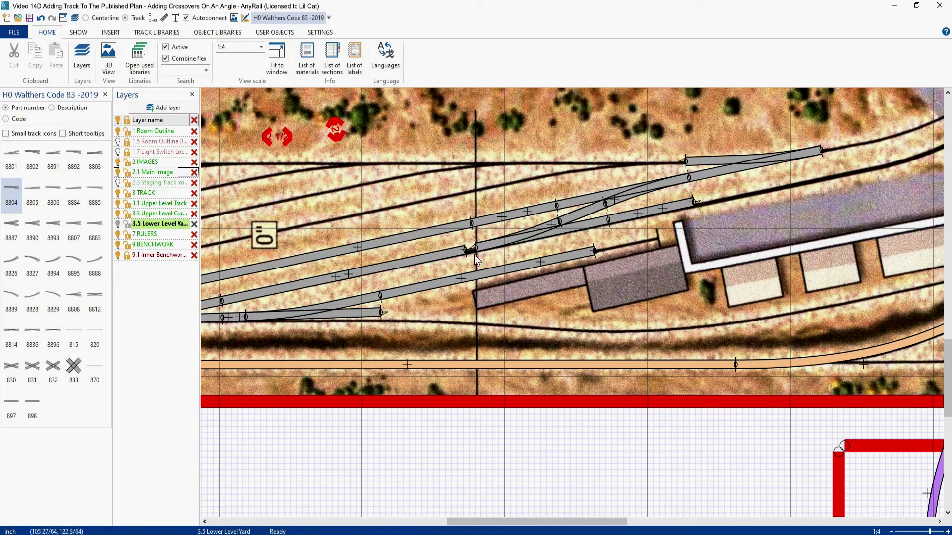
left_click_drag(465, 252, 476, 252)
- Place two Walthers 8803 #6 left turnouts just above the upper diagonal yard tracks
scroll(531, 346, "down", 2)
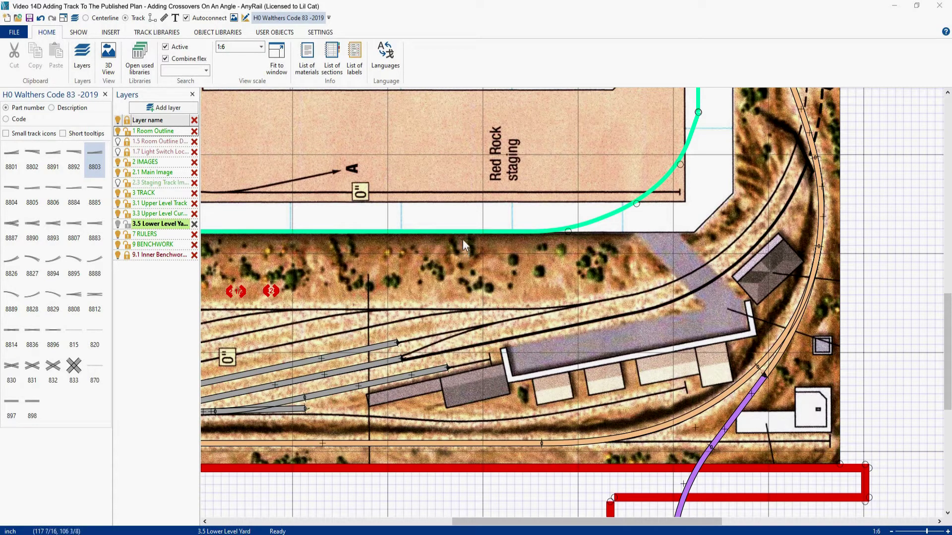
left_click_drag(95, 156, 471, 255)
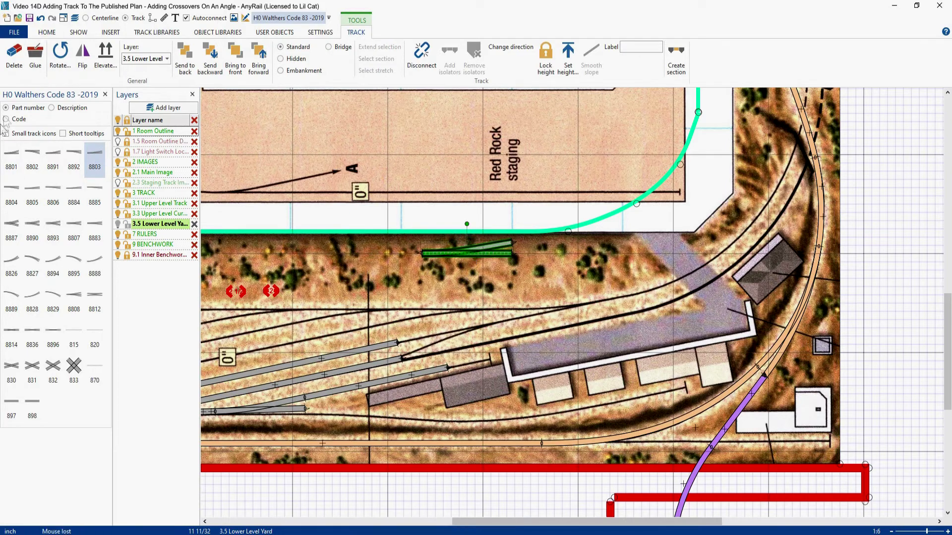
left_click(95, 158)
left_click_drag(94, 158, 460, 224)
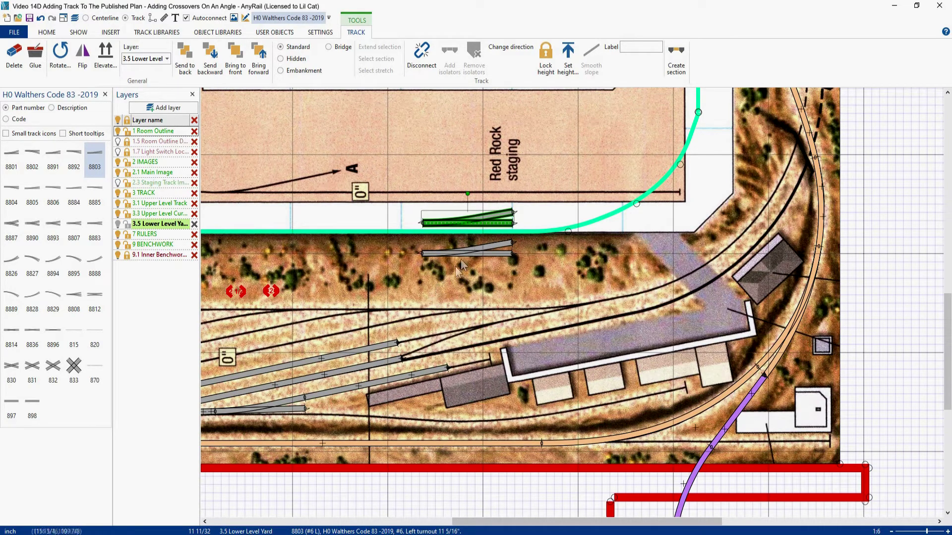
left_click_drag(463, 251, 400, 313)
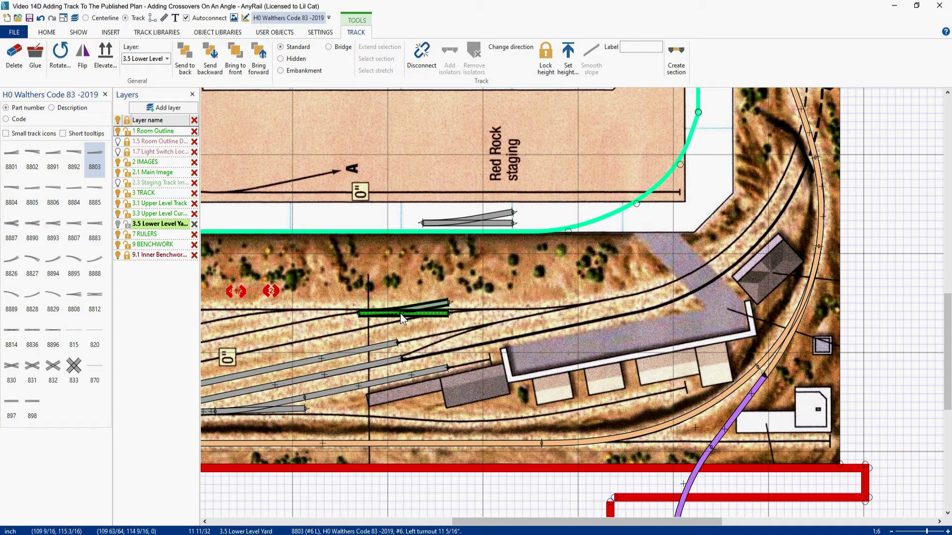
left_click_drag(466, 220, 403, 284)
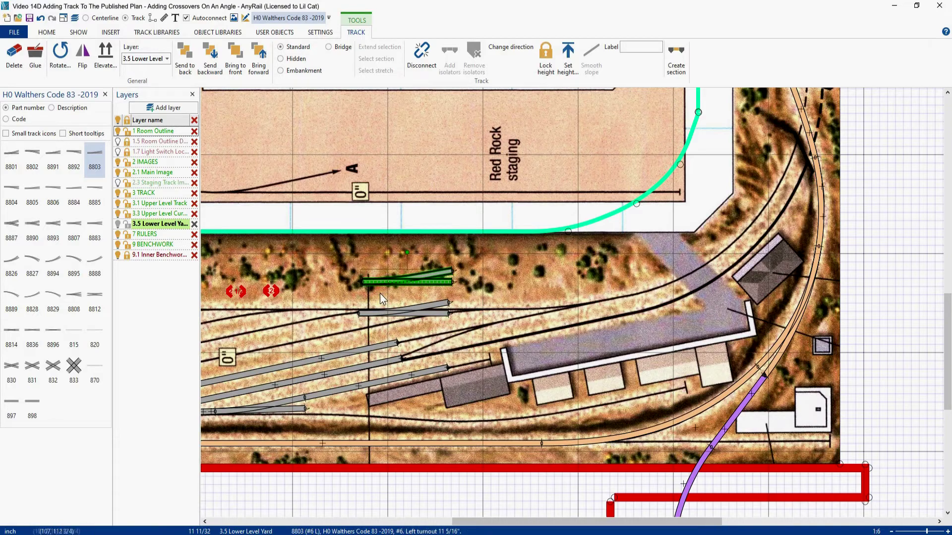
scroll(376, 278, "up", 2)
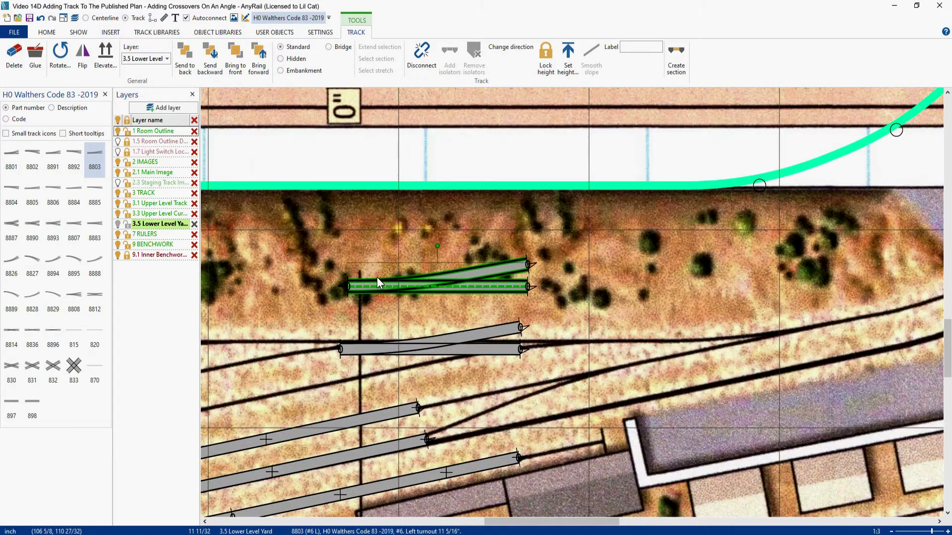
scroll(595, 347, "down", 3)
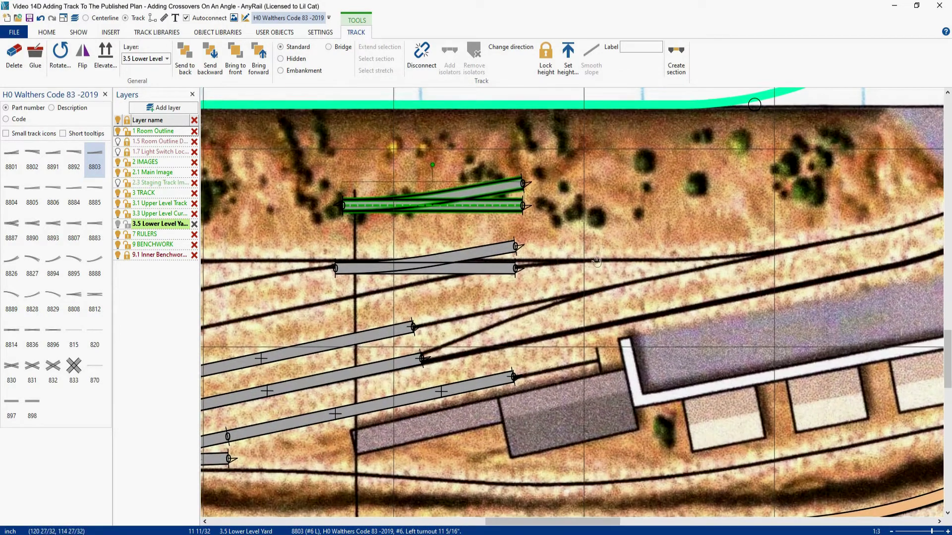
left_click(445, 306)
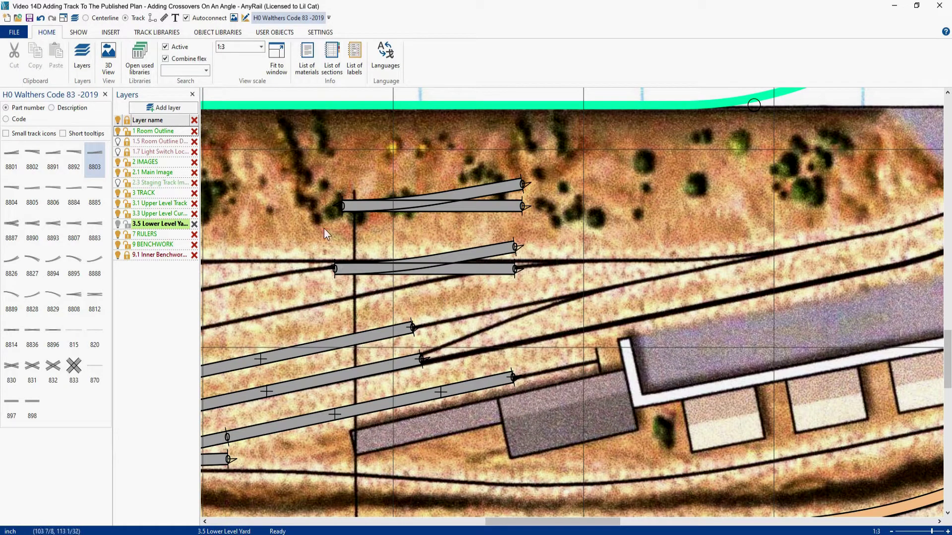
- Angle the upper #6 turnout to 281.4° and move it beside the other turnout
left_click(415, 330)
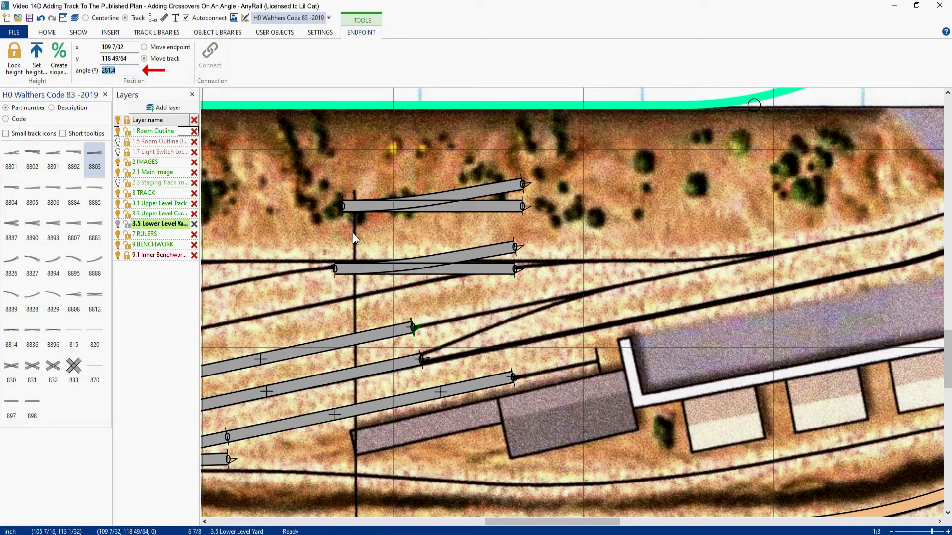
left_click(337, 203)
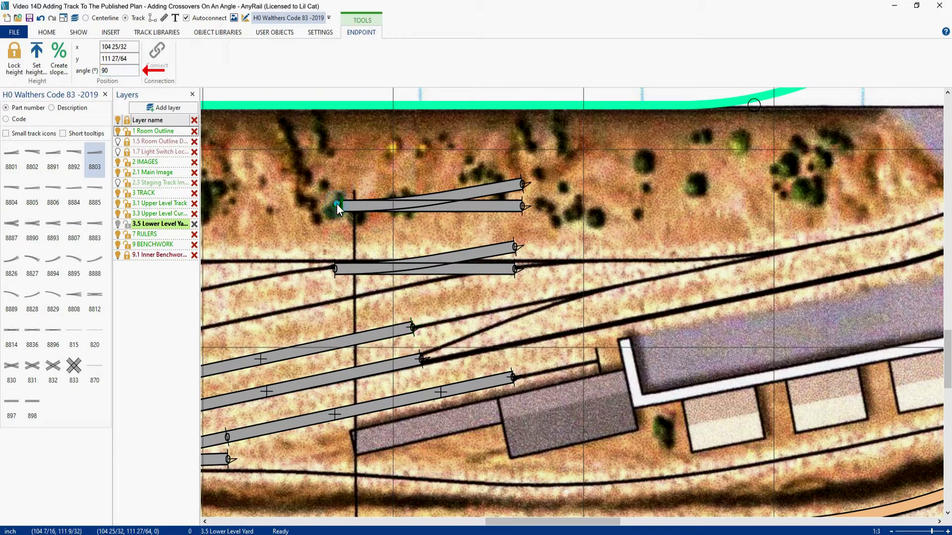
double_click(124, 71)
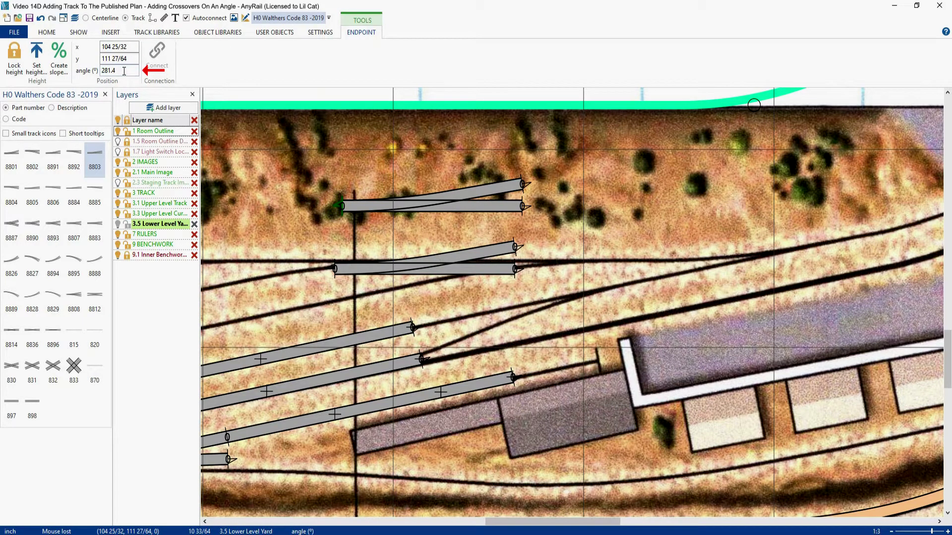
type("281.4")
key("Return")
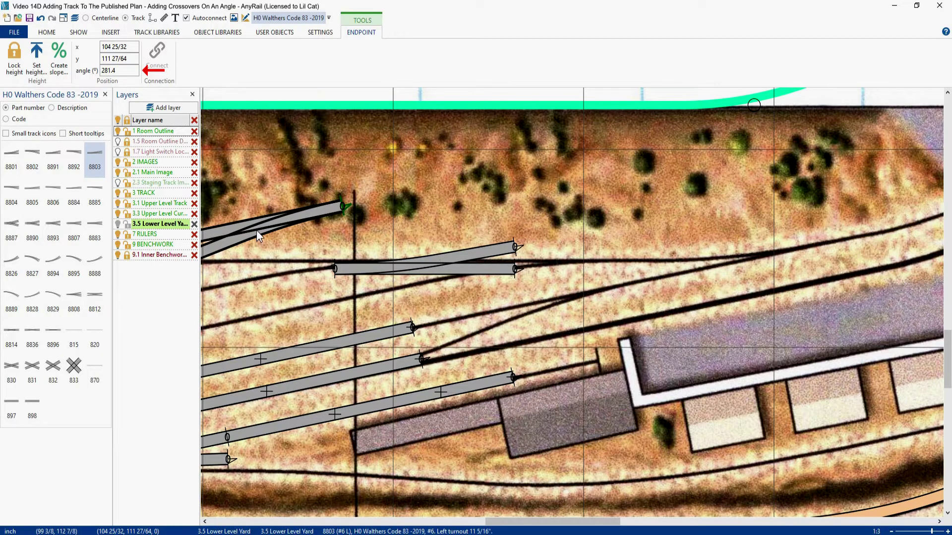
left_click_drag(256, 230, 621, 223)
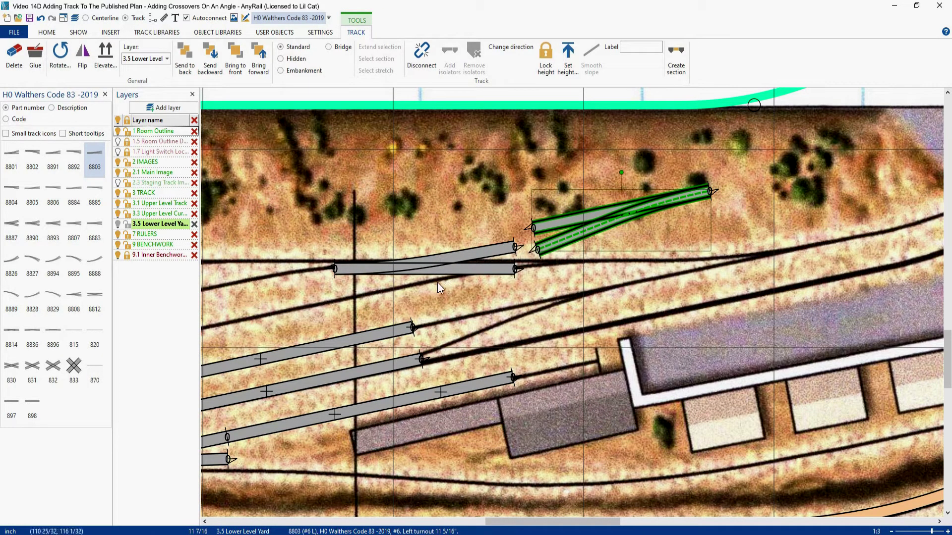
- Angle the second #6 turnout to 281.4° and move it up above the yard tracks
left_click(521, 272)
double_click(119, 72)
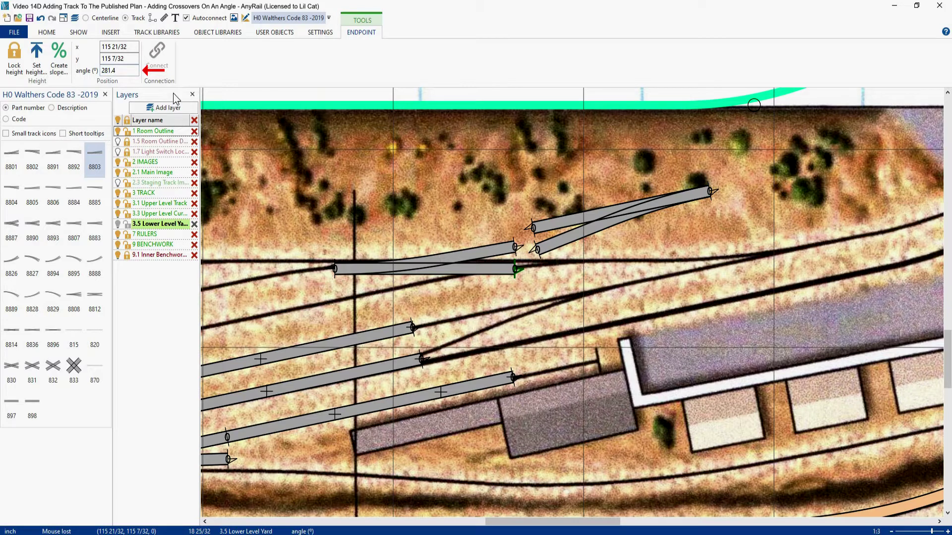
type("281.4")
key("Return")
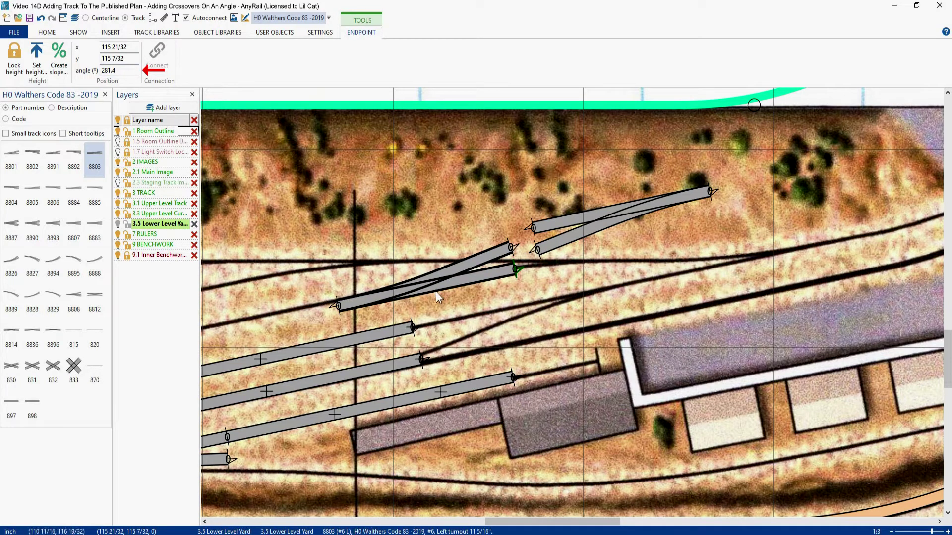
left_click_drag(436, 291, 419, 224)
left_click(584, 264)
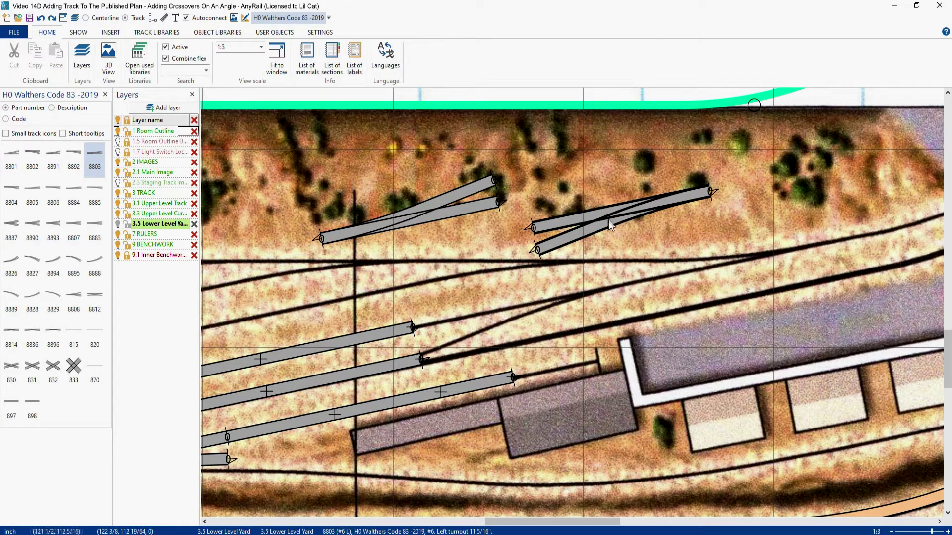
- Place the right turnout on the upper yard track and delete the track piece between the turnouts
left_click_drag(618, 224, 537, 315)
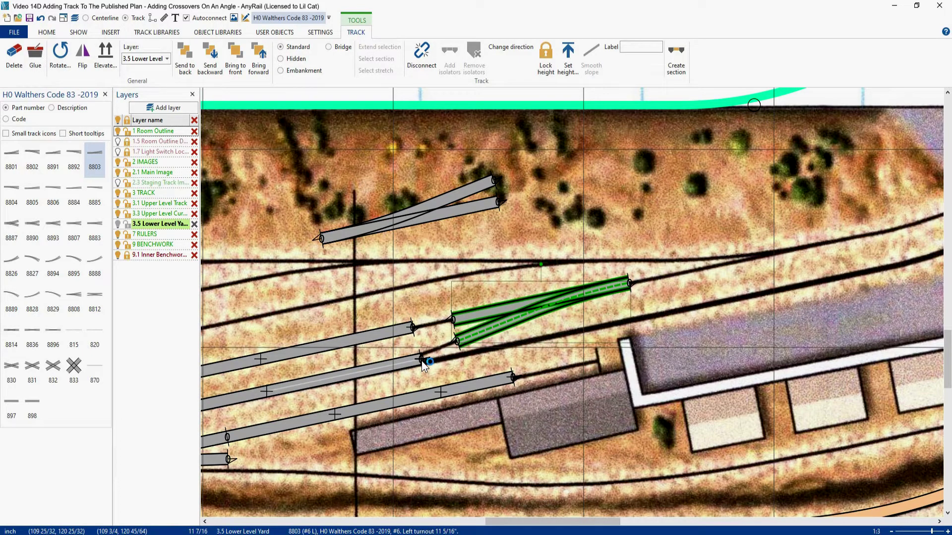
key("Escape")
left_click(225, 392)
key("Delete")
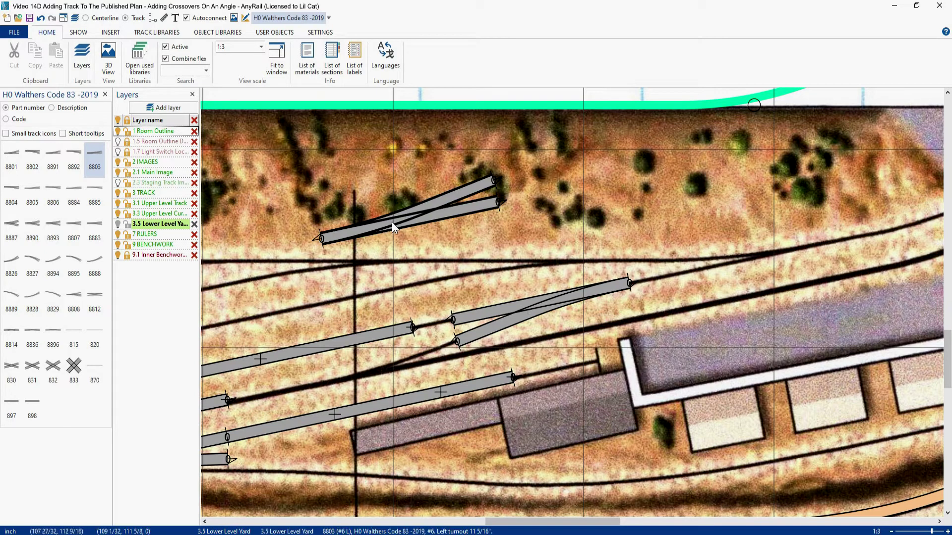
- Set the left turnout into the lower yard track, rotated to line up as a crossover
left_click_drag(392, 229, 404, 374)
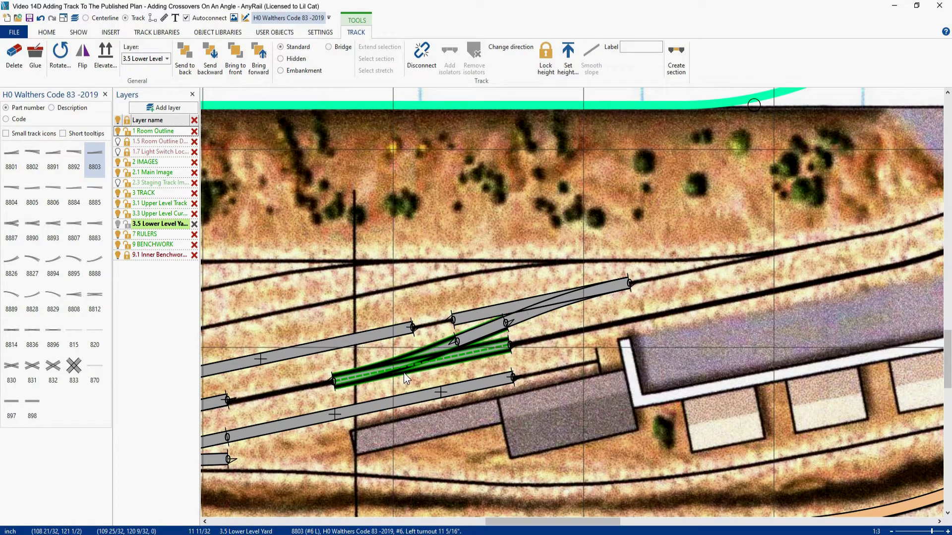
left_click(404, 375)
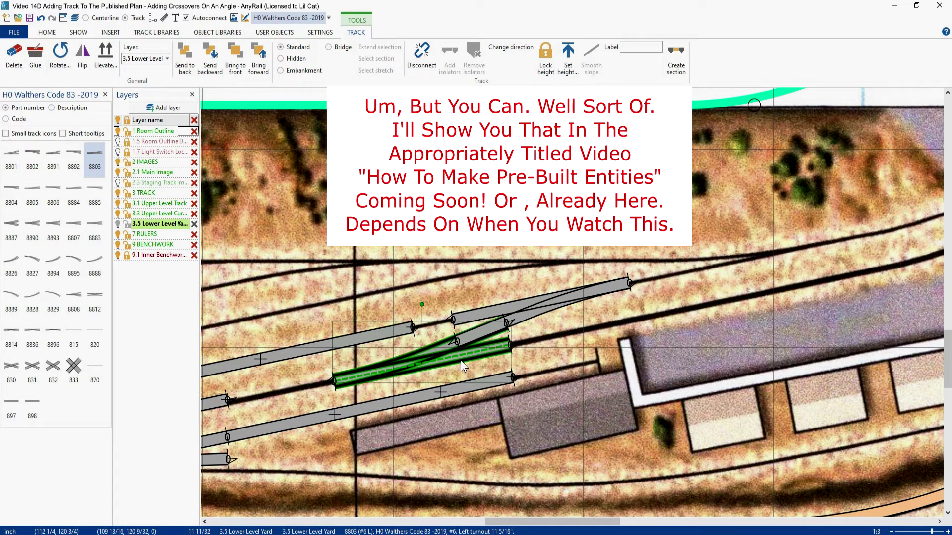
left_click_drag(460, 361, 456, 362)
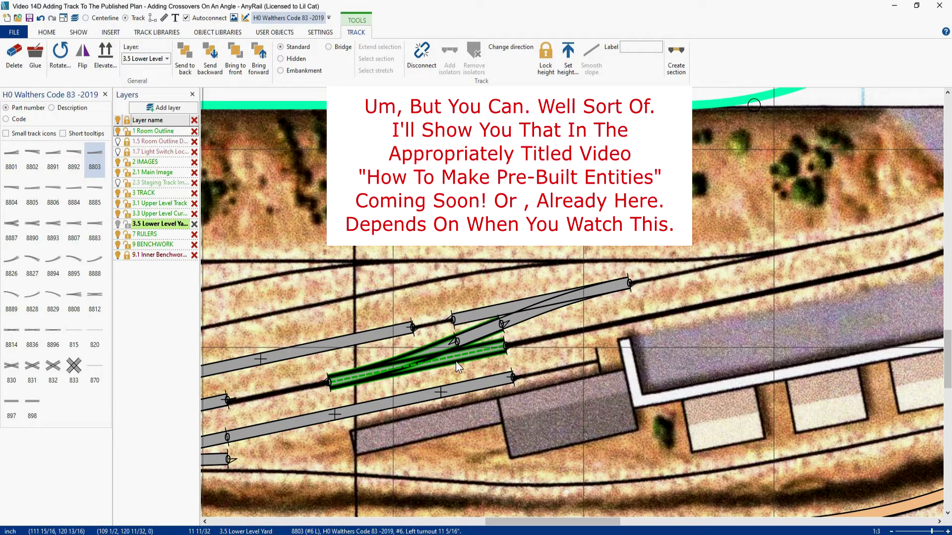
left_click_drag(456, 362, 457, 361)
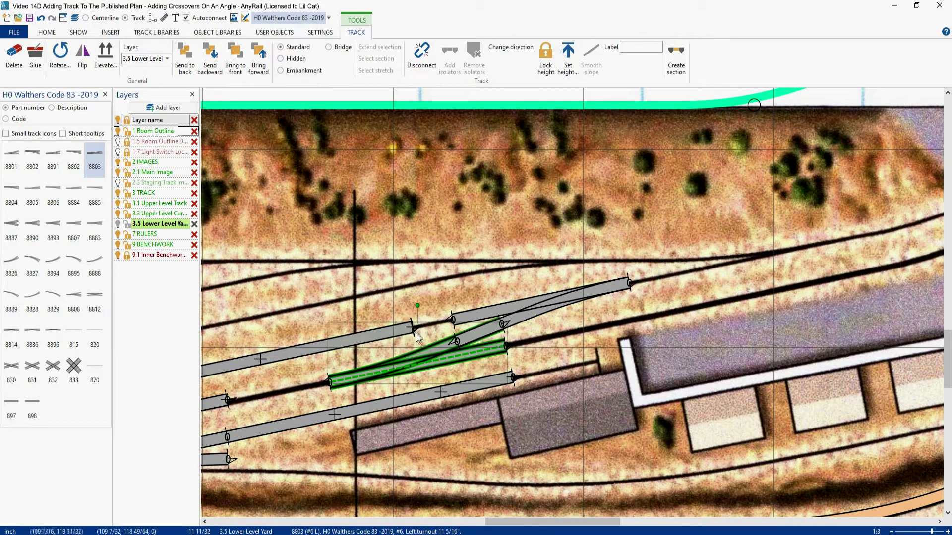
- Lengthen both yard flex tracks up-right past the crossover and nudge the lower turnout into place
key("Escape")
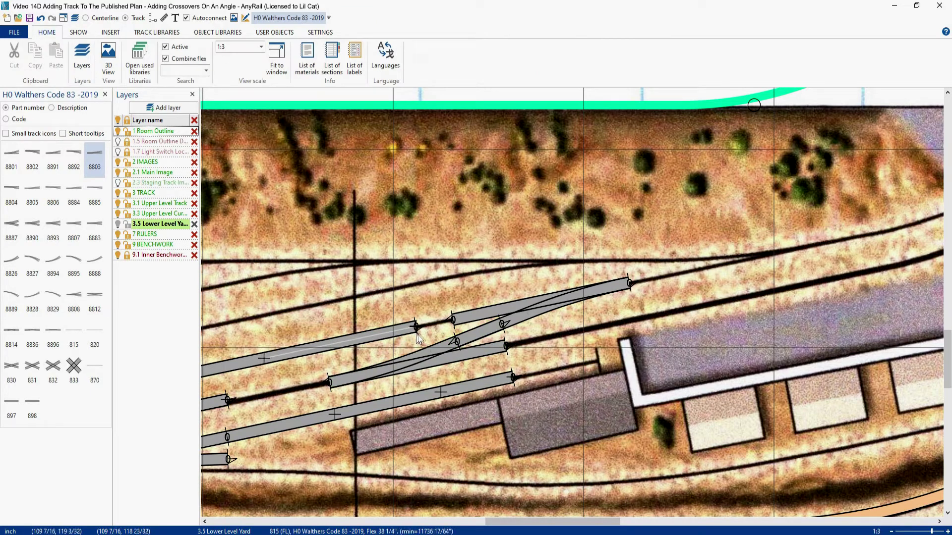
left_click_drag(416, 335, 755, 263)
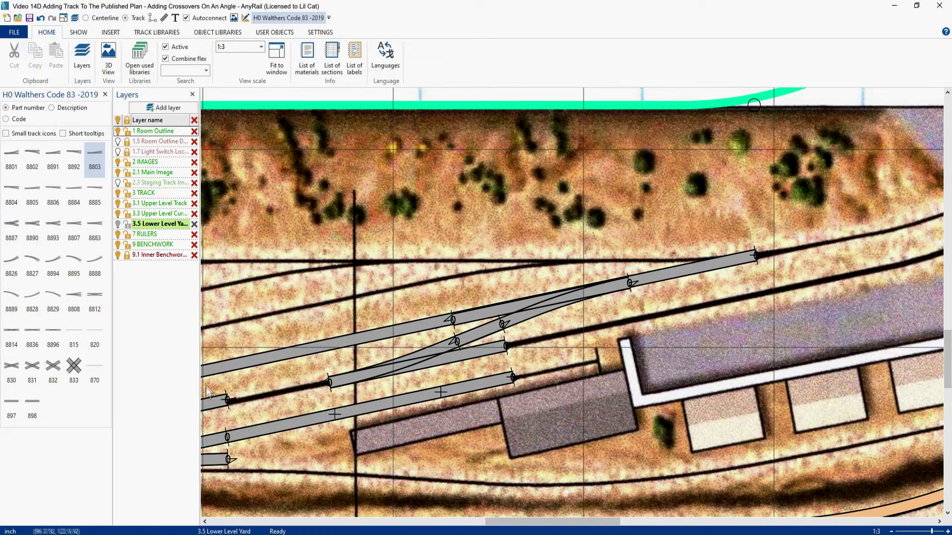
left_click_drag(226, 401, 675, 307)
left_click_drag(686, 353, 736, 341)
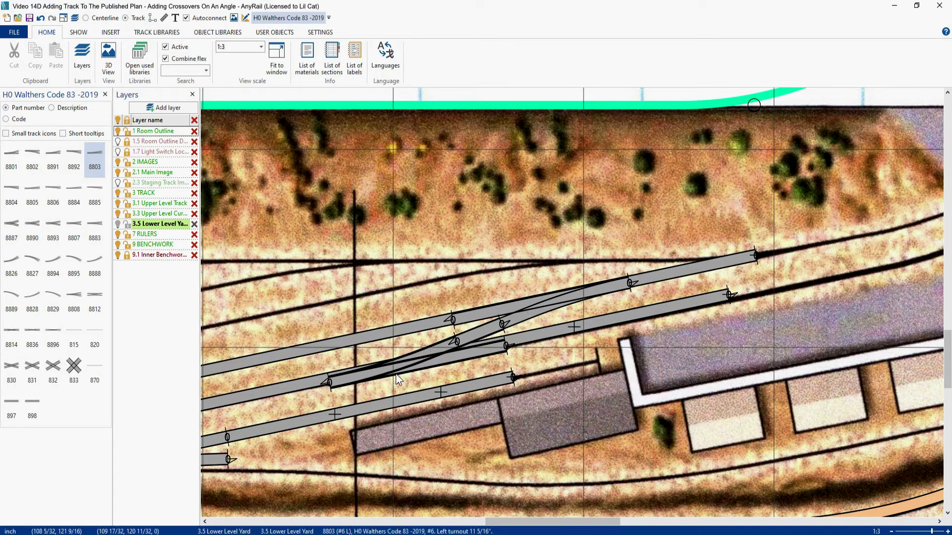
left_click_drag(395, 374, 415, 367)
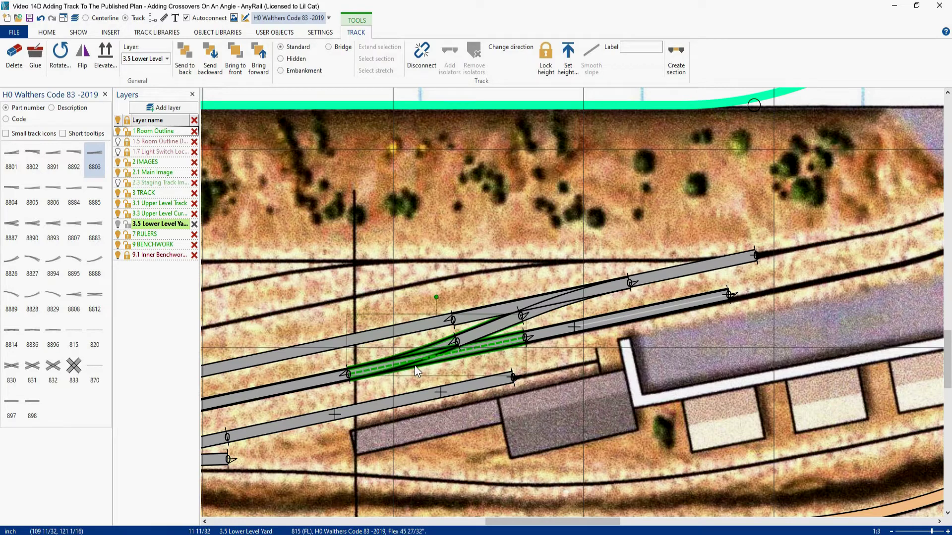
- Add an isolator at the lower crossover turnout's joint
left_click(289, 387)
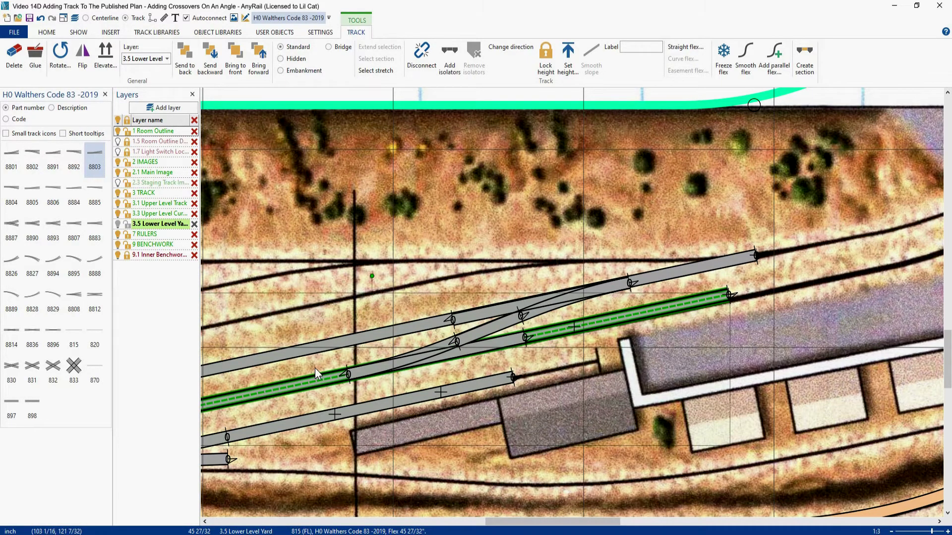
scroll(315, 368, "up", 2)
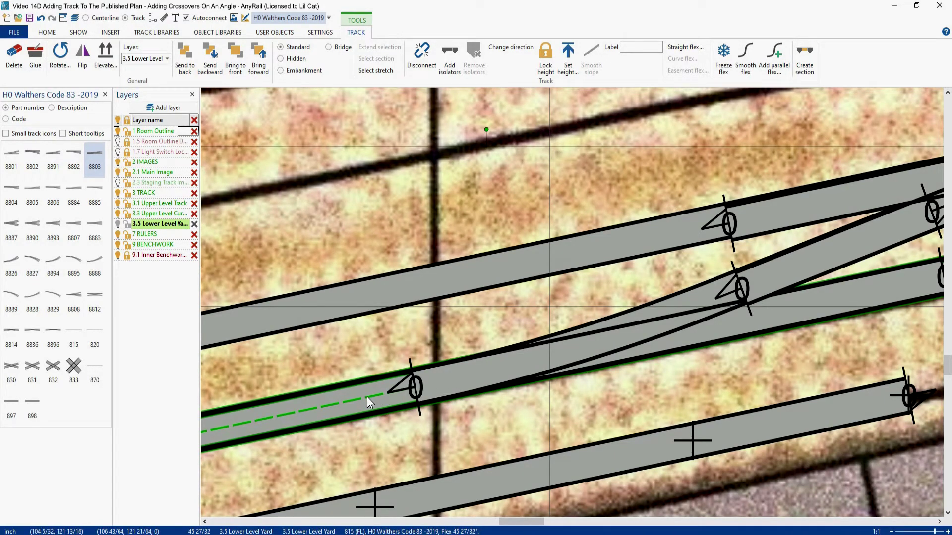
left_click(409, 381)
- Nudge the crossover turnout so the 60 1/8" upper flex track meets its left end
left_click(505, 286)
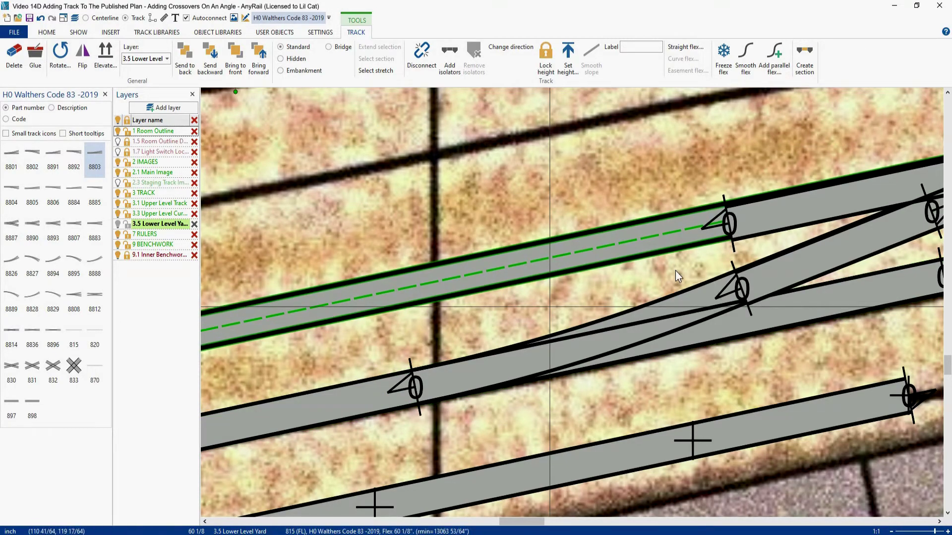
right_click_drag(635, 280, 302, 356)
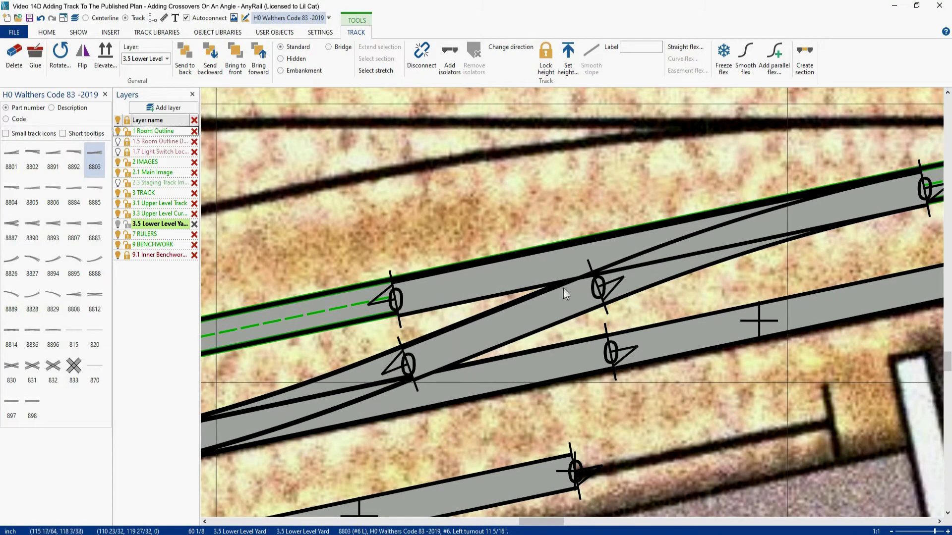
left_click(468, 301)
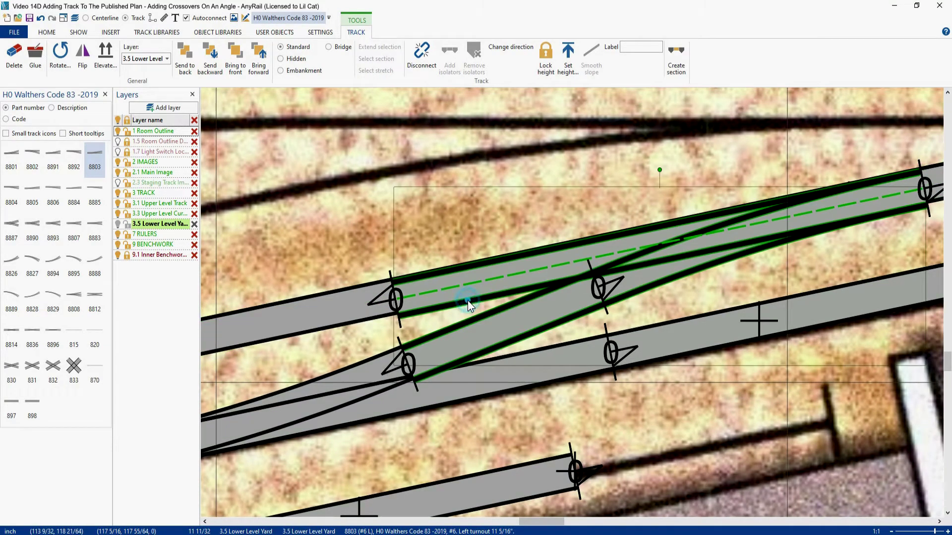
left_click_drag(468, 301, 480, 301)
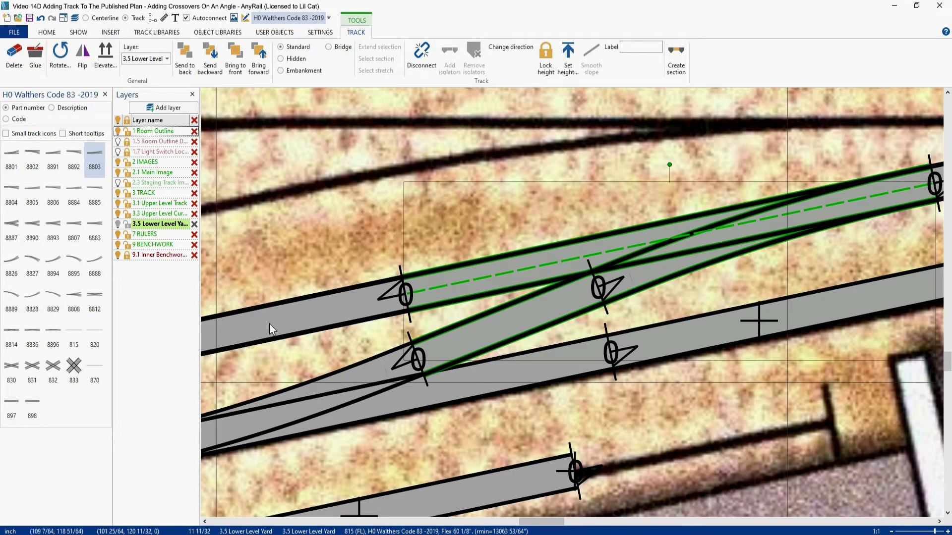
left_click(326, 325)
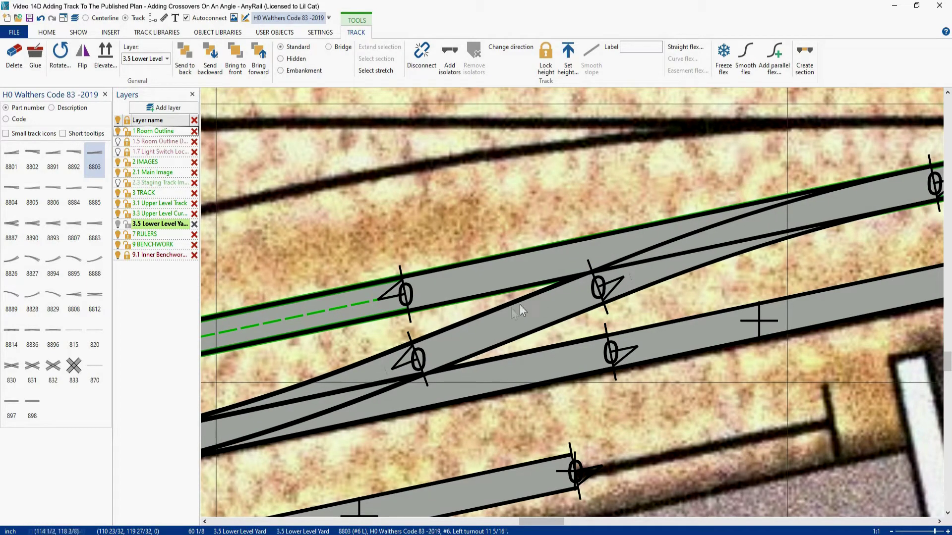
- Shorten the upper flex track to the crossover and shift the 21 25/64" piece down-left to the lower turnout
scroll(471, 320, "down", 3)
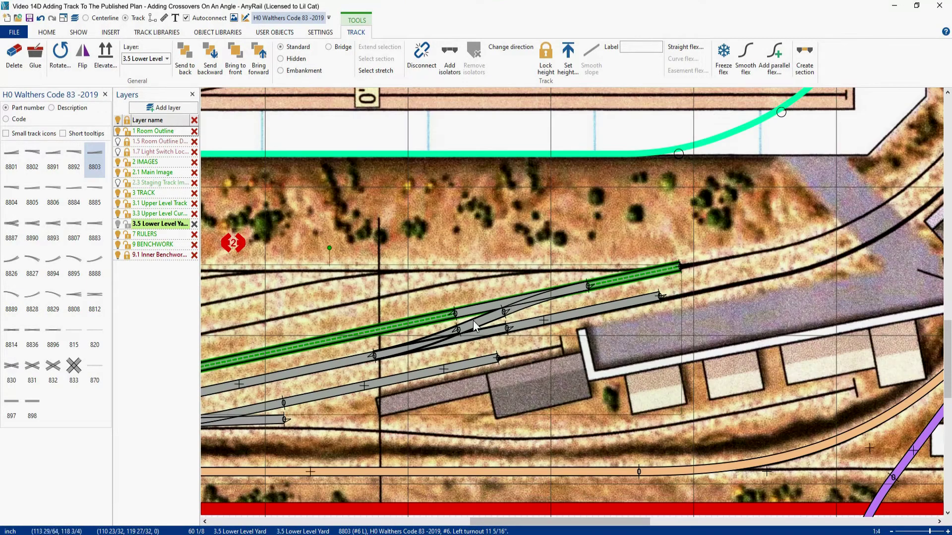
left_click(682, 269)
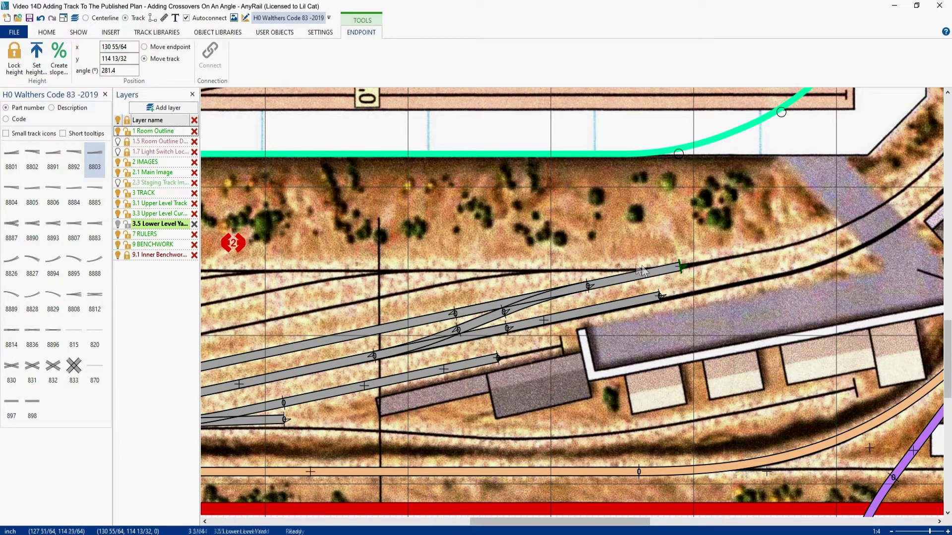
left_click_drag(680, 269, 453, 316)
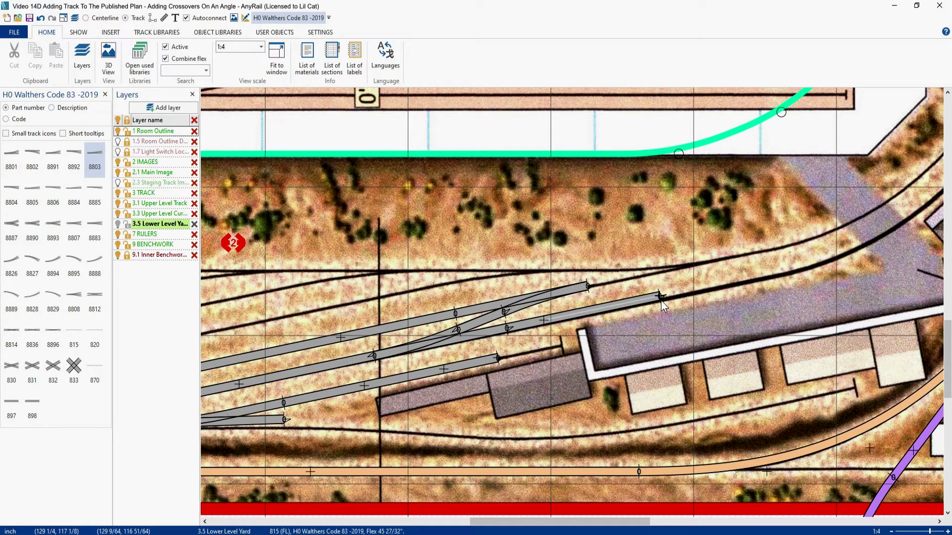
left_click_drag(661, 300, 375, 361)
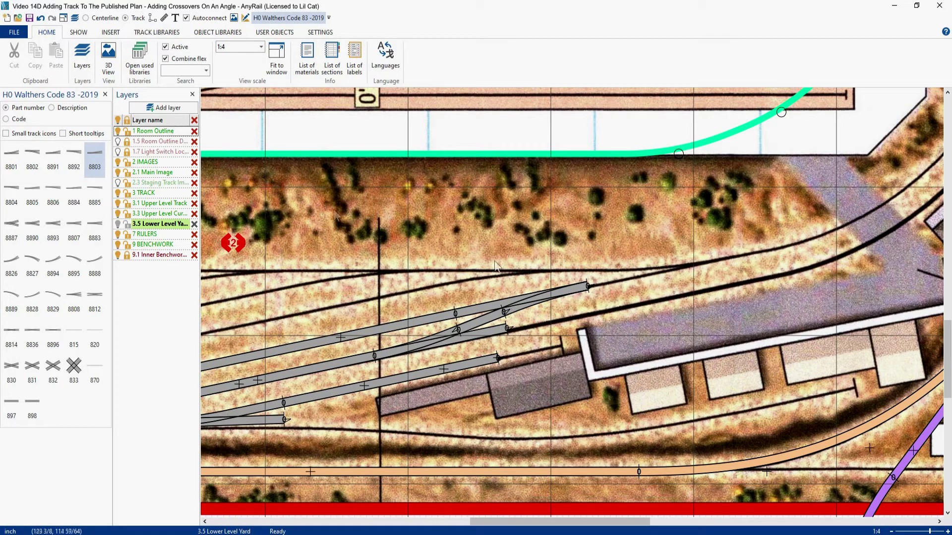
- Add a Walthers 8804 #6 right turnout and join it to the upper yard track's end
left_click(11, 189)
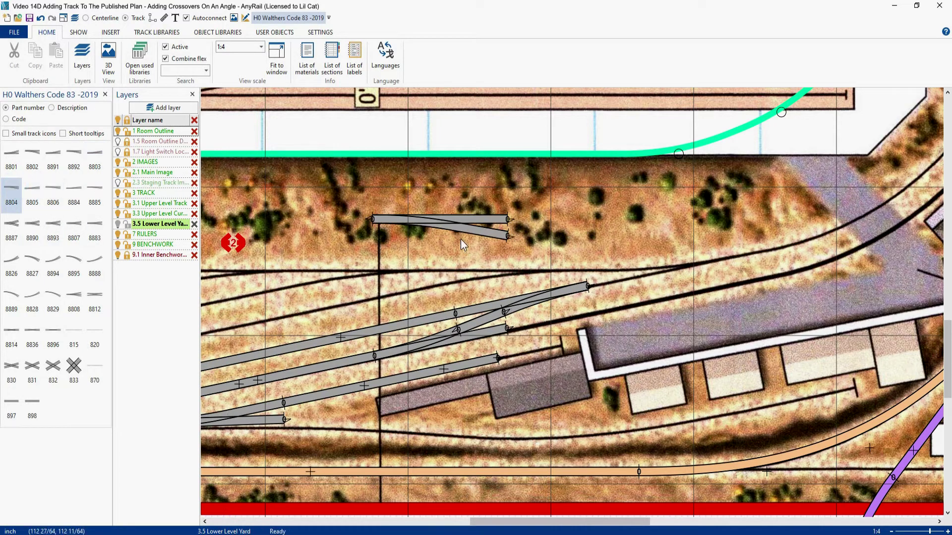
left_click_drag(463, 232, 543, 299)
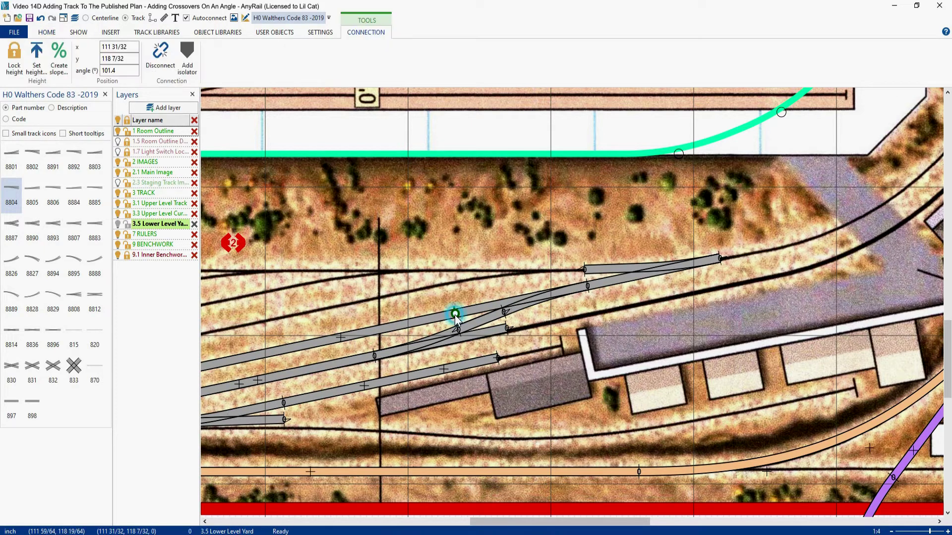
- Box-select the crossover pieces and move them up and to the right
key("Escape")
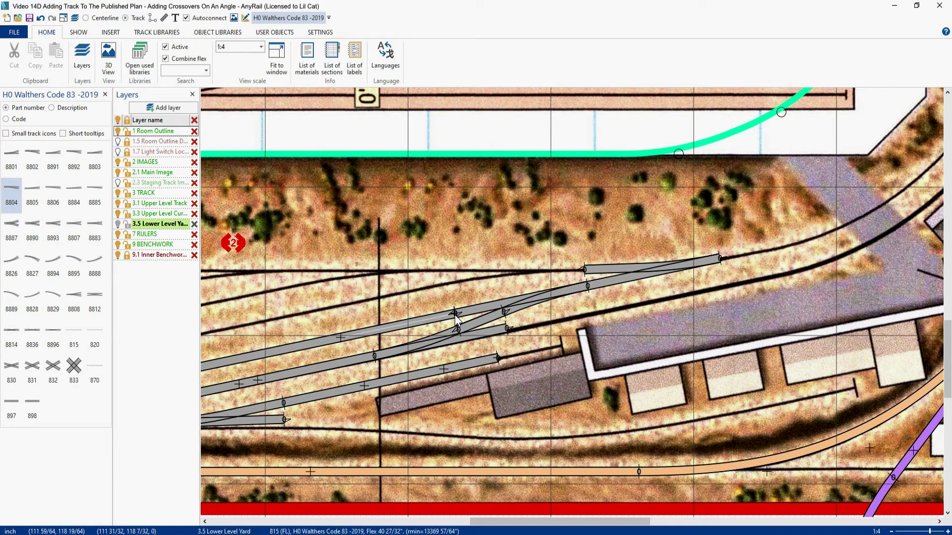
left_click(374, 357)
key("Escape")
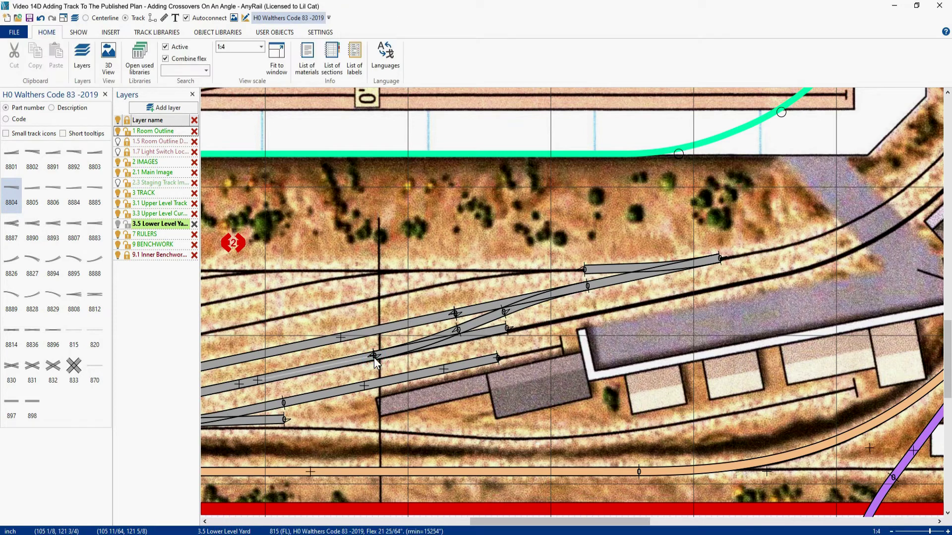
left_click_drag(343, 176, 795, 391)
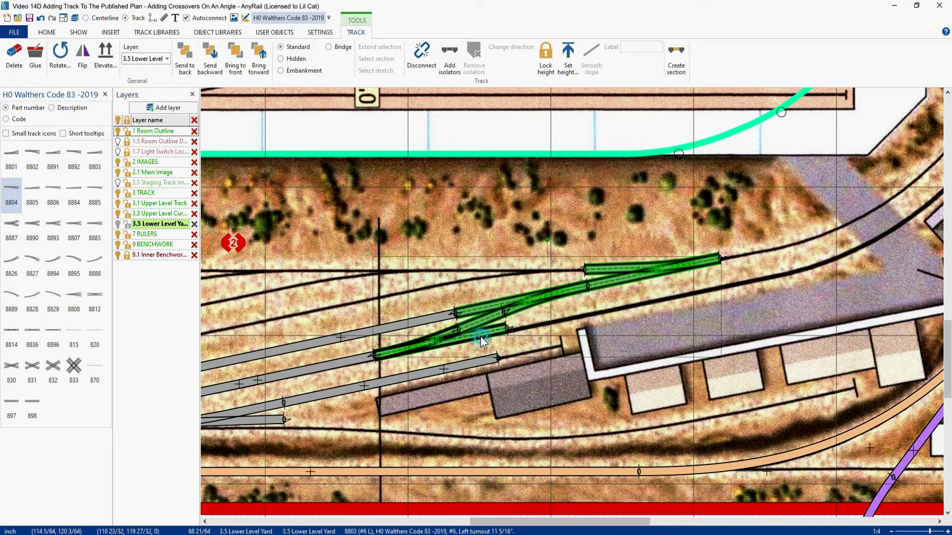
left_click_drag(481, 337, 610, 291)
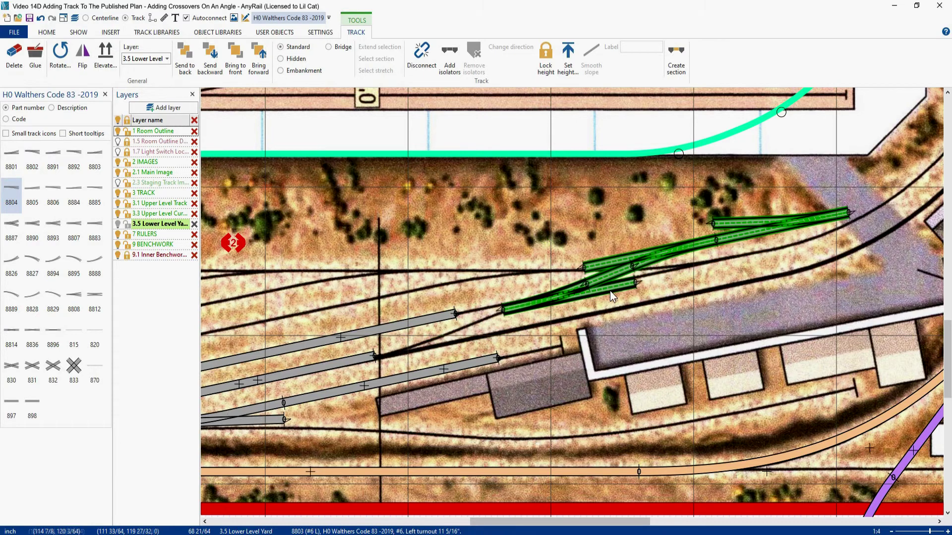
- Make the lower-left flex track a straight 40 27/32" piece
left_click(413, 323)
right_click(414, 323)
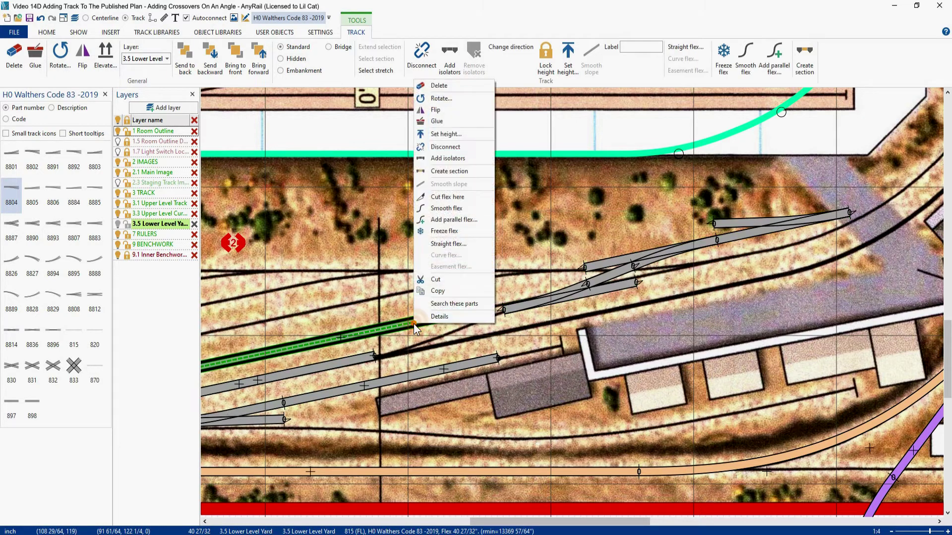
left_click(440, 245)
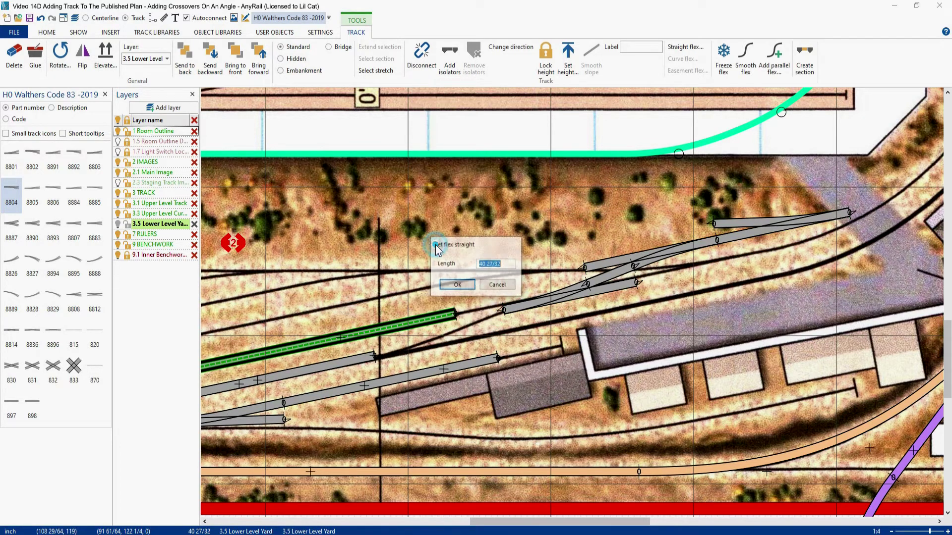
left_click(459, 287)
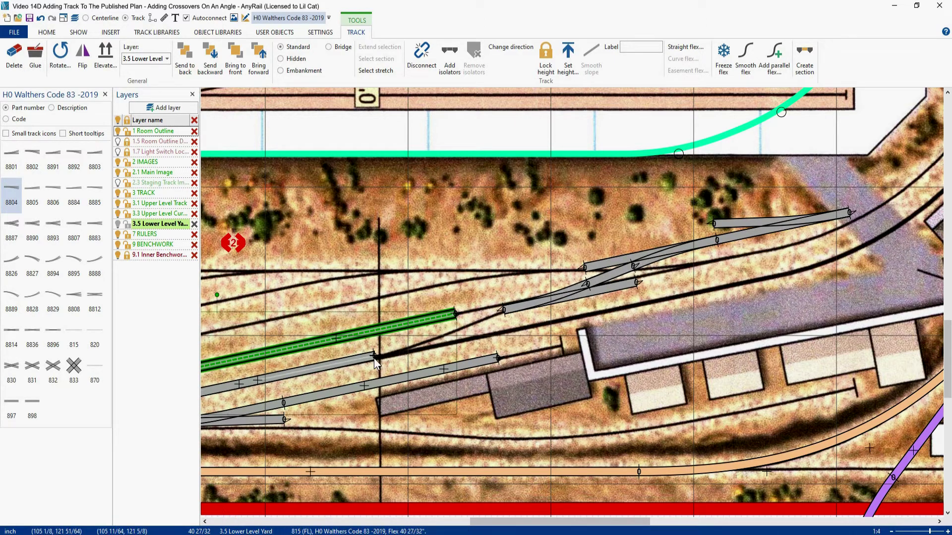
key("Escape")
- Move the crossover back down-left and snap the lower-left track end onto its joint
left_click_drag(373, 364, 373, 367)
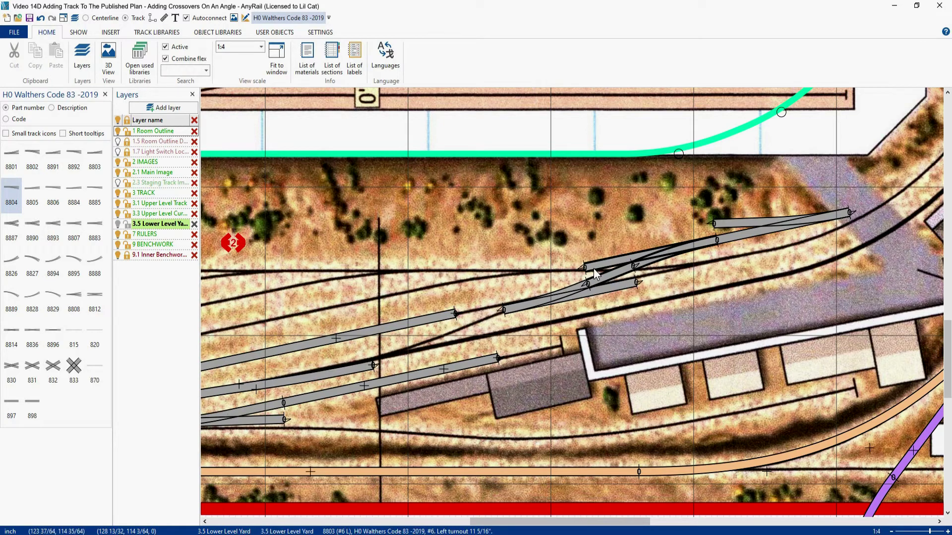
left_click_drag(478, 148, 895, 367)
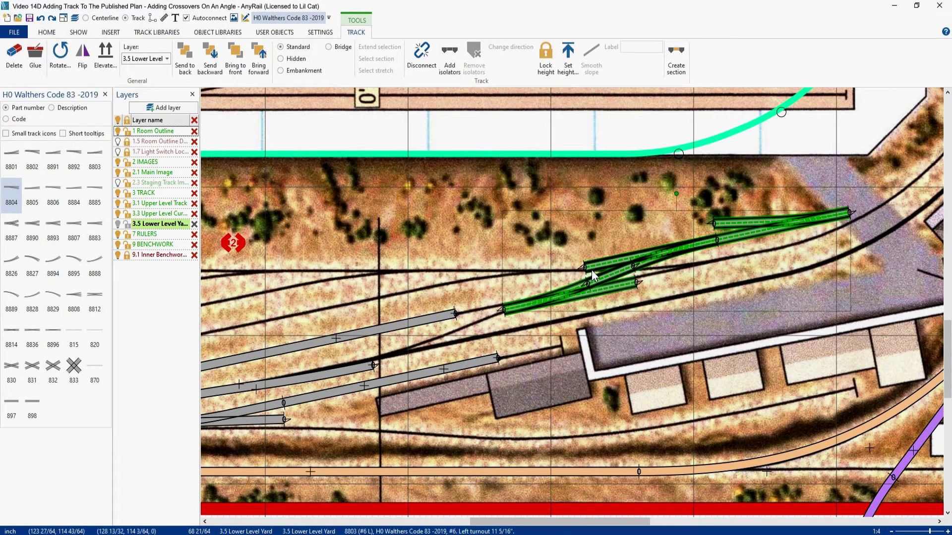
left_click_drag(590, 279, 464, 319)
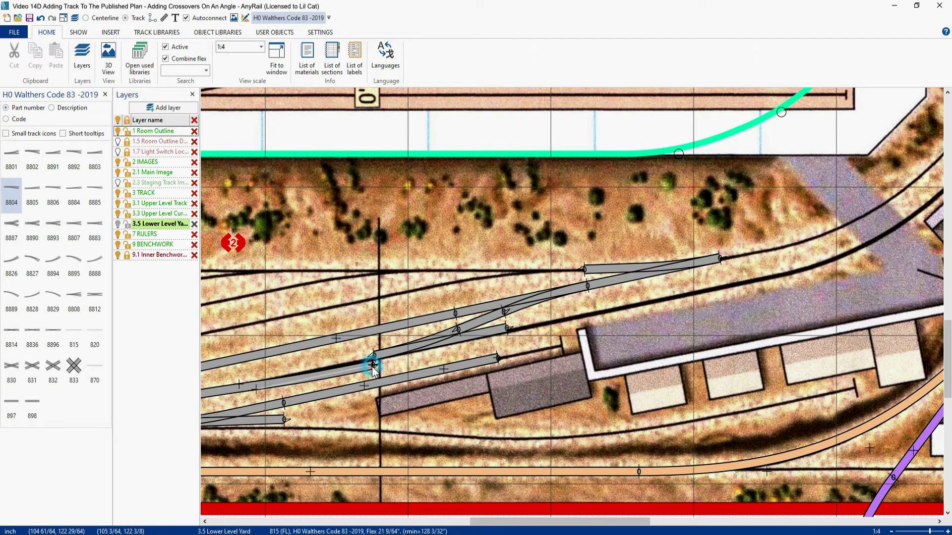
left_click_drag(373, 367, 373, 356)
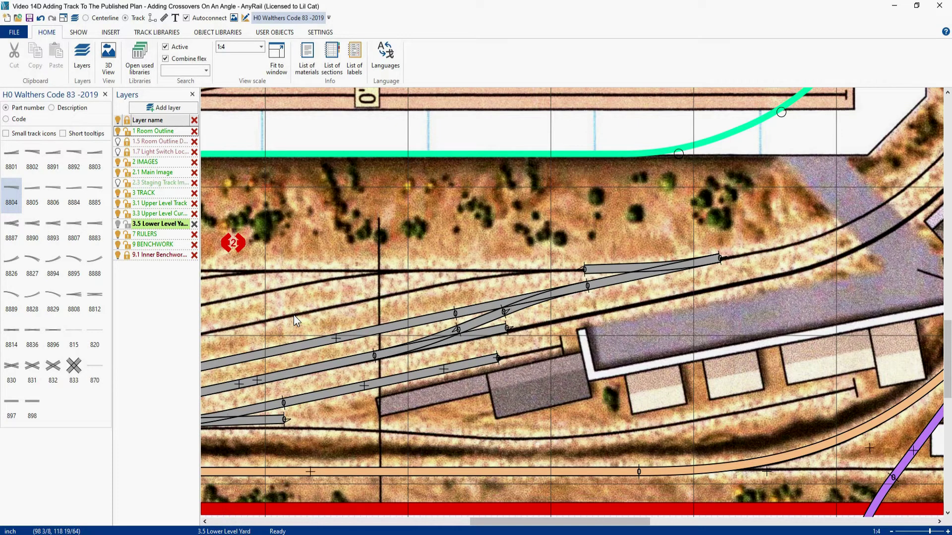
- Undo the last change and extend both diagonal flex tracks up-right past the crossover, about 57 23/64"
key("ctrl+z")
key("ctrl+z")
key("ctrl+z")
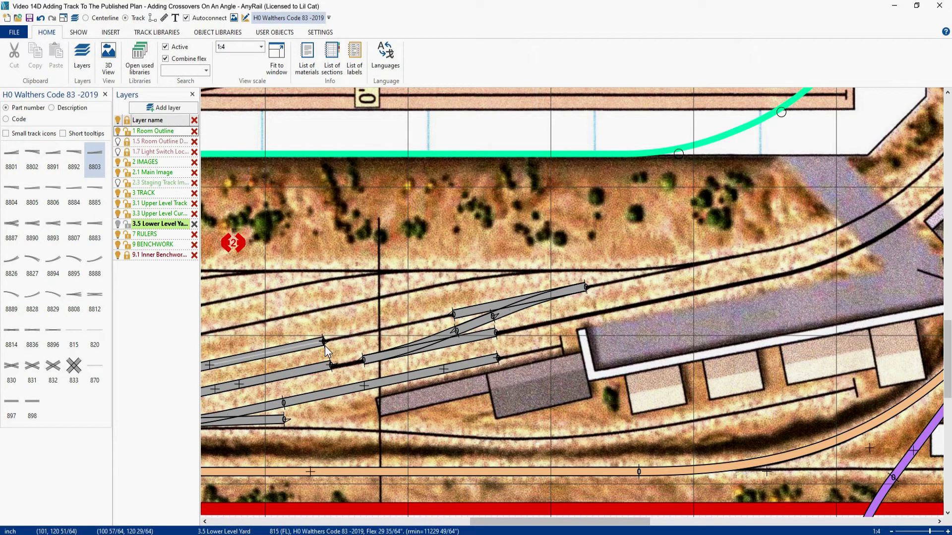
left_click_drag(325, 346, 785, 248)
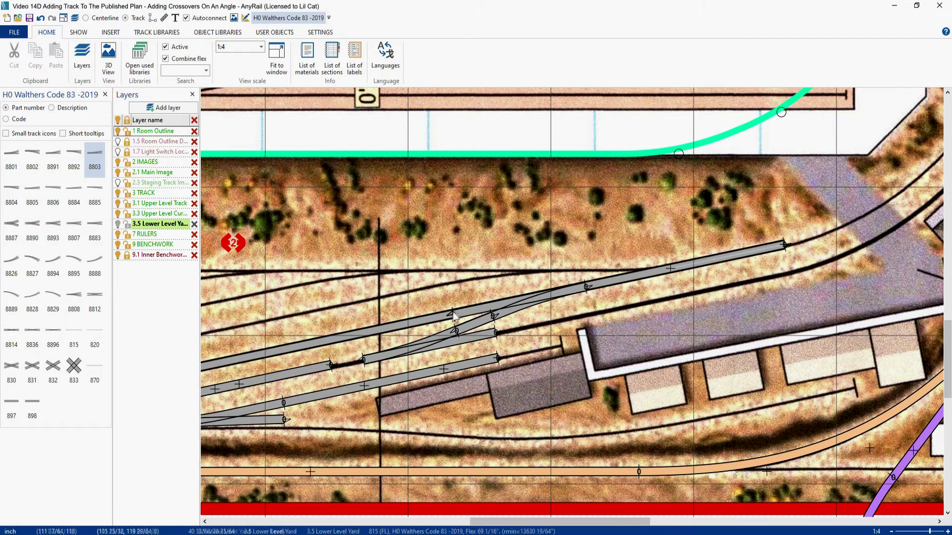
left_click(331, 366)
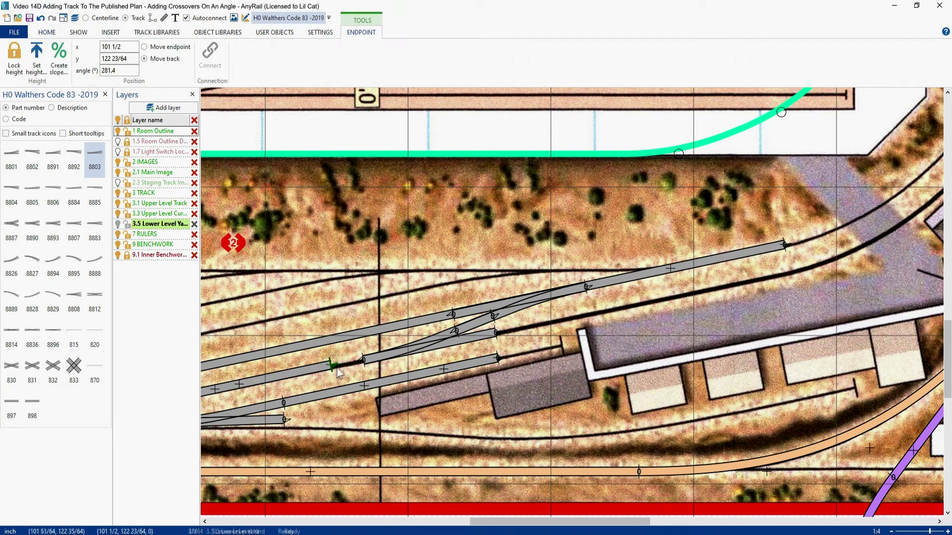
left_click_drag(330, 370, 796, 276)
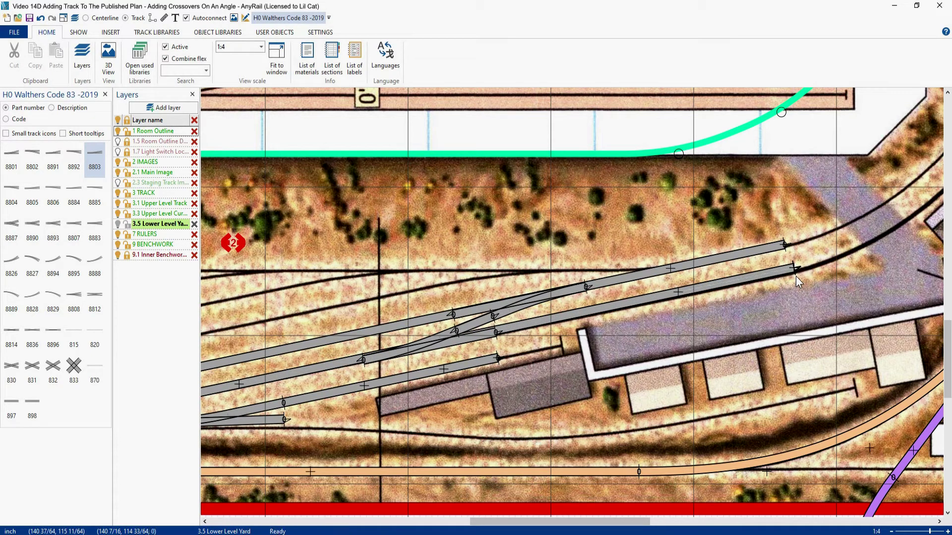
- Hide the 2.1 Main Image layer, switch to centerline display, and zoom to 1:2 on the crossover
left_click(118, 173)
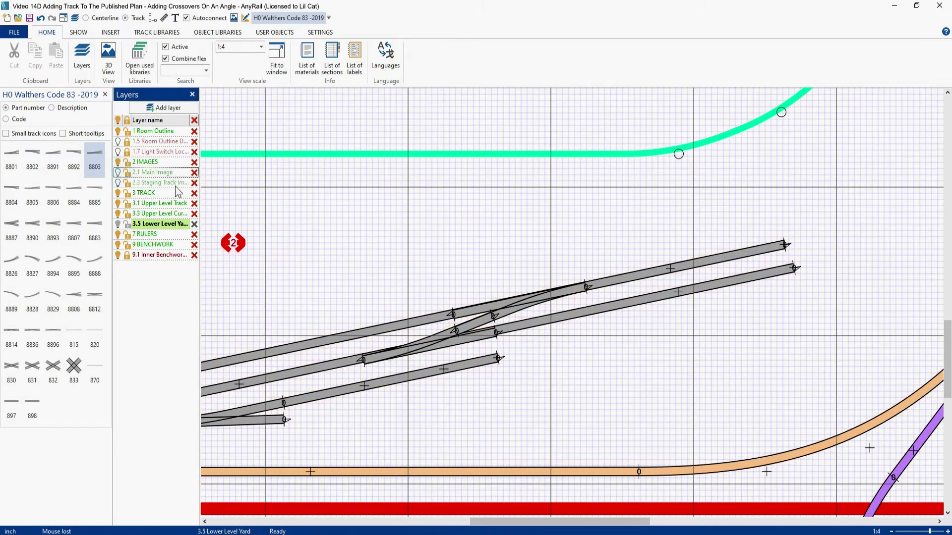
left_click(101, 19)
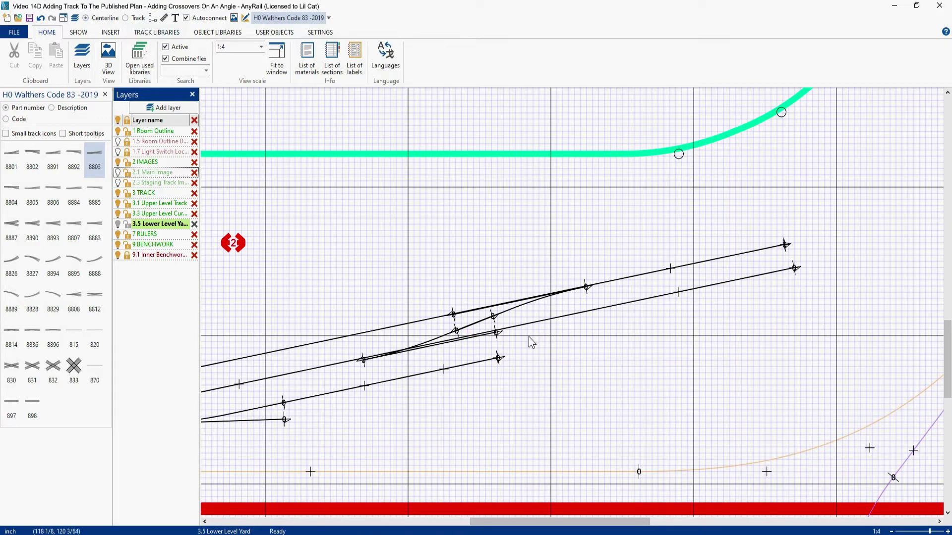
scroll(520, 352, "up", 2)
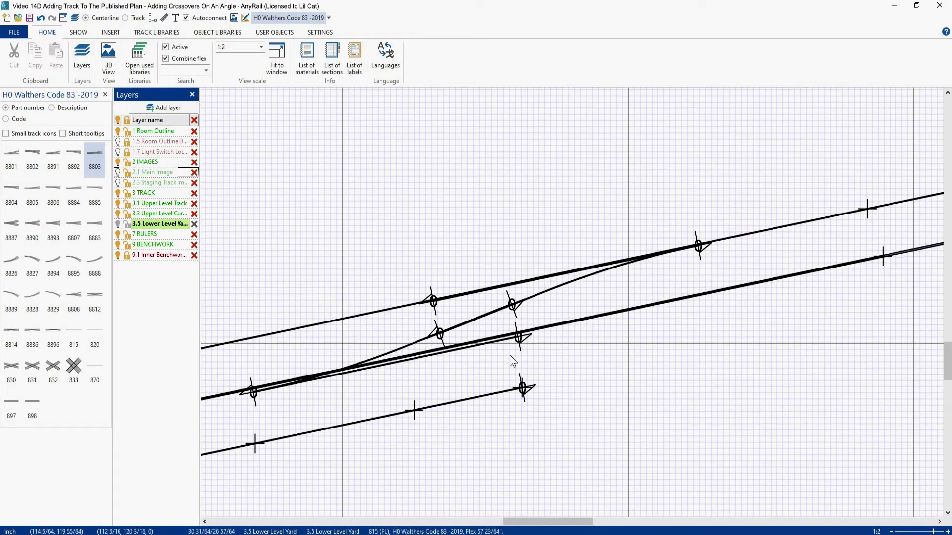
right_click_drag(587, 373, 659, 340)
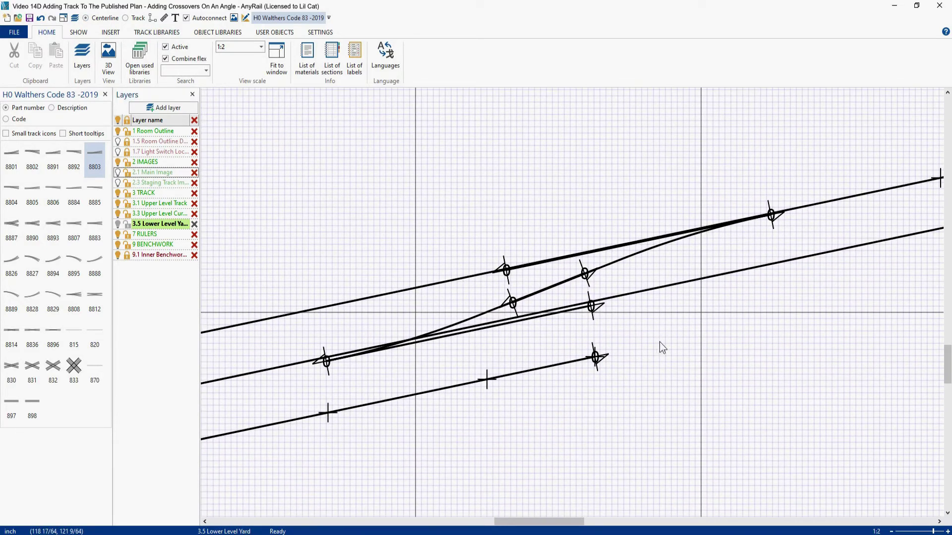
left_click(442, 339)
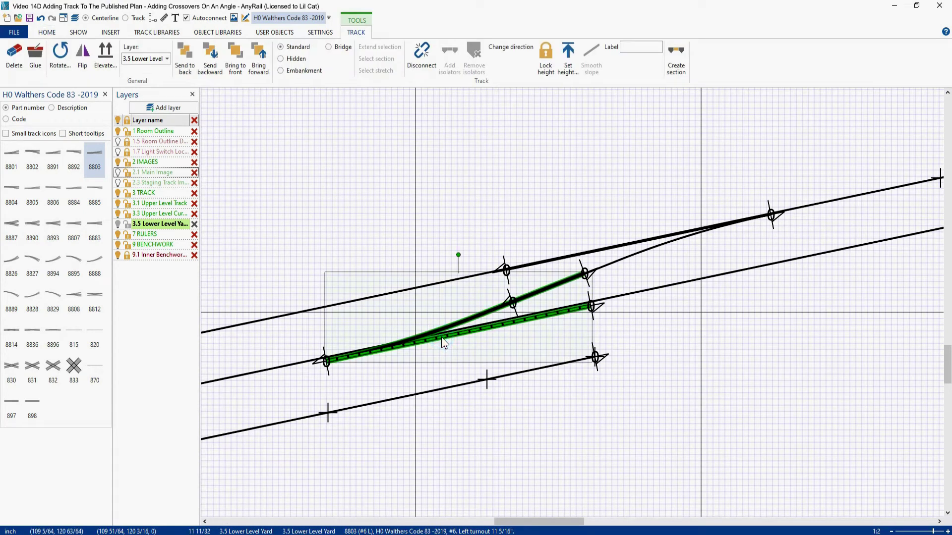
- Slide the lower crossover turnout up-right, then fine-tune the upper turnout and curve slightly left
left_click_drag(442, 337, 466, 327)
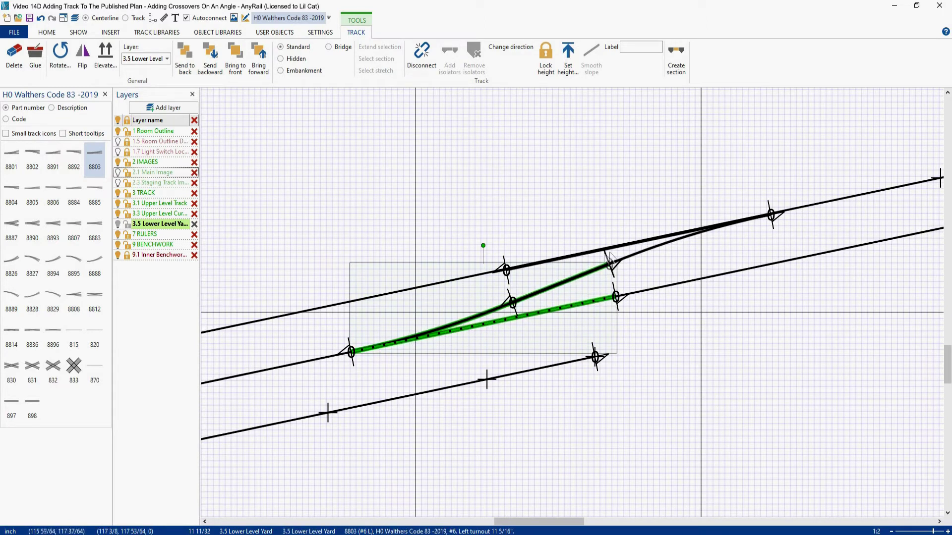
scroll(670, 246, "up", 2)
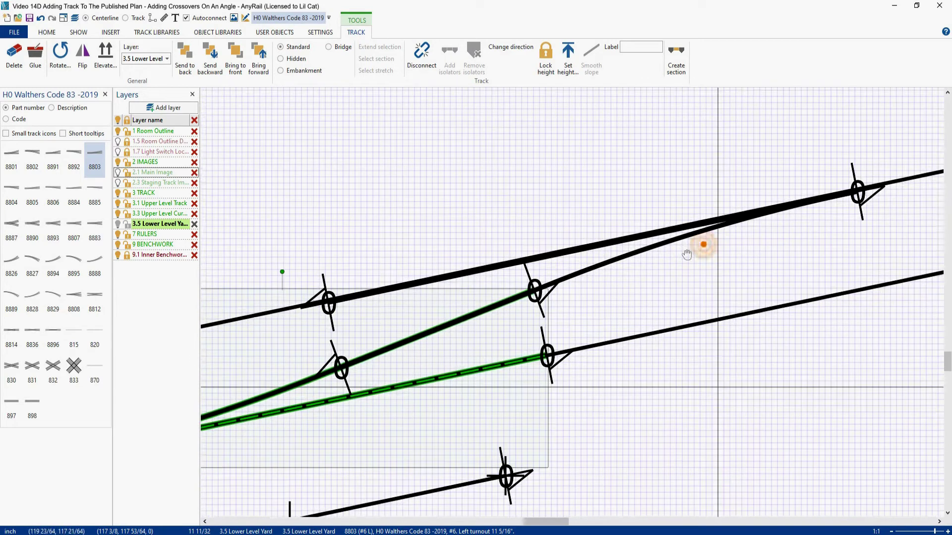
left_click(596, 267)
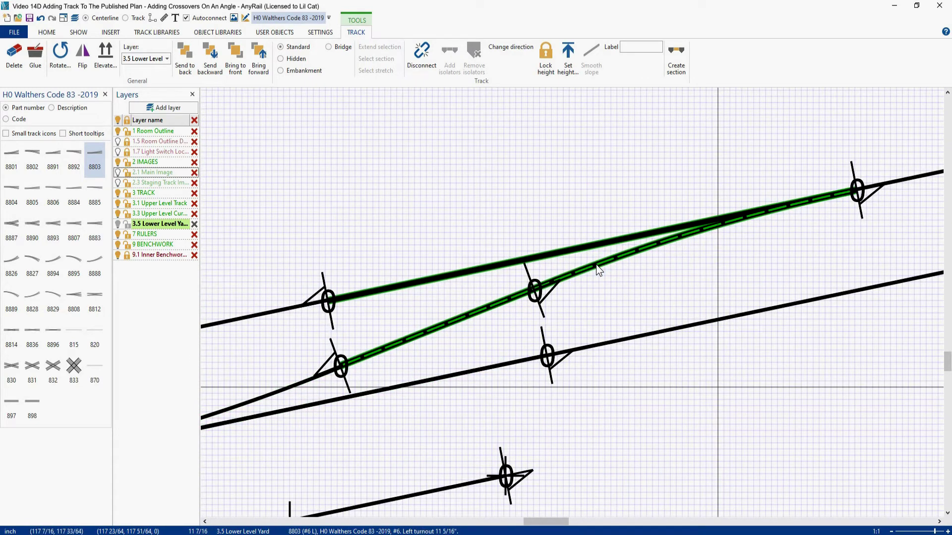
left_click_drag(597, 267, 595, 265)
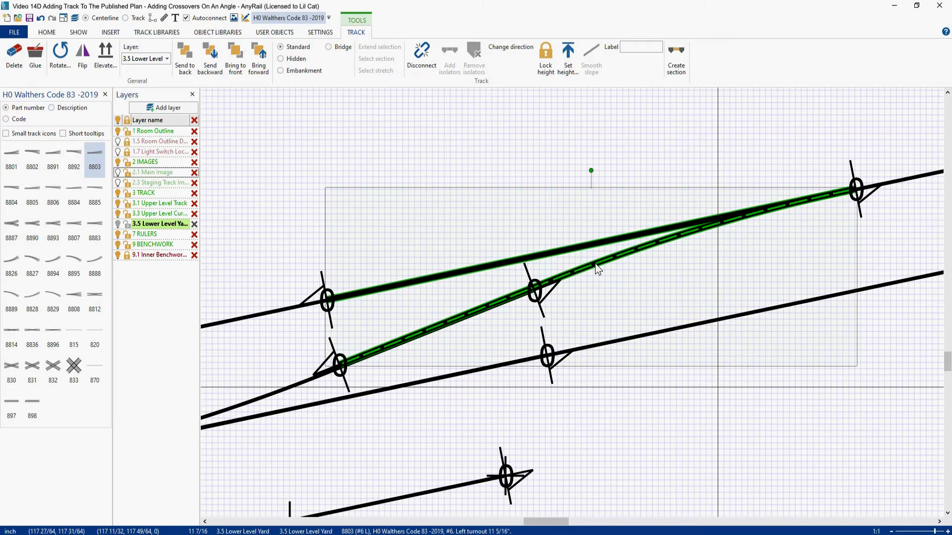
left_click_drag(595, 263, 595, 264)
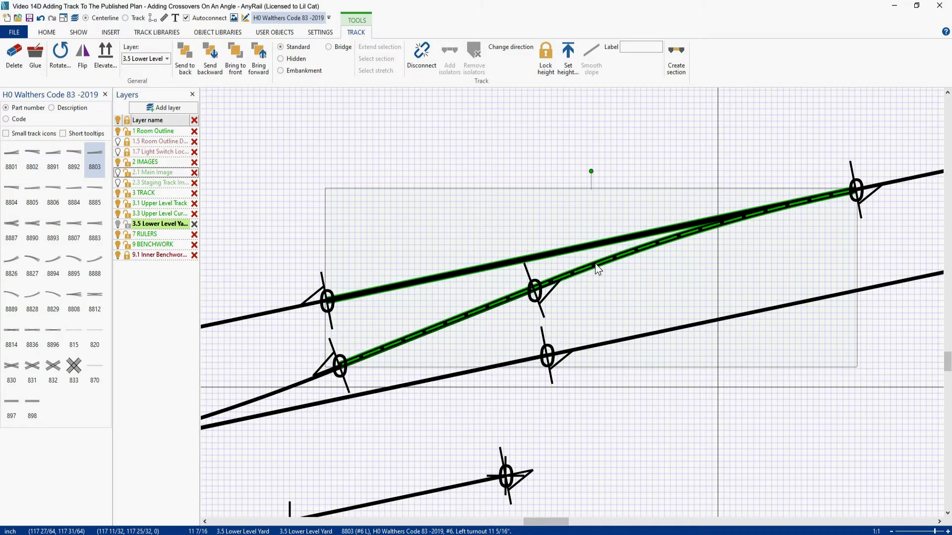
key("Left")
key("Left")
key("Left")
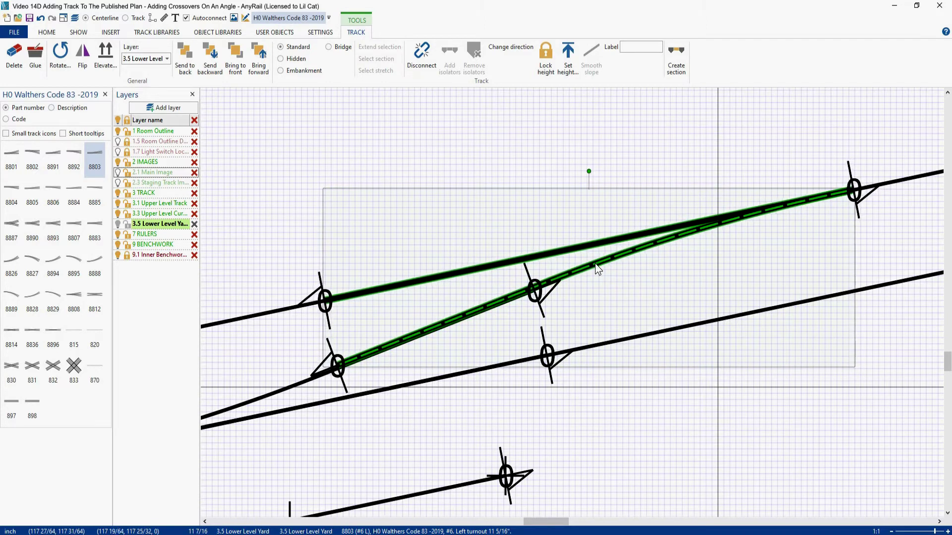
key("Right")
key("Right")
key("Right")
key("Right")
key("Right")
key("Right")
key("Right")
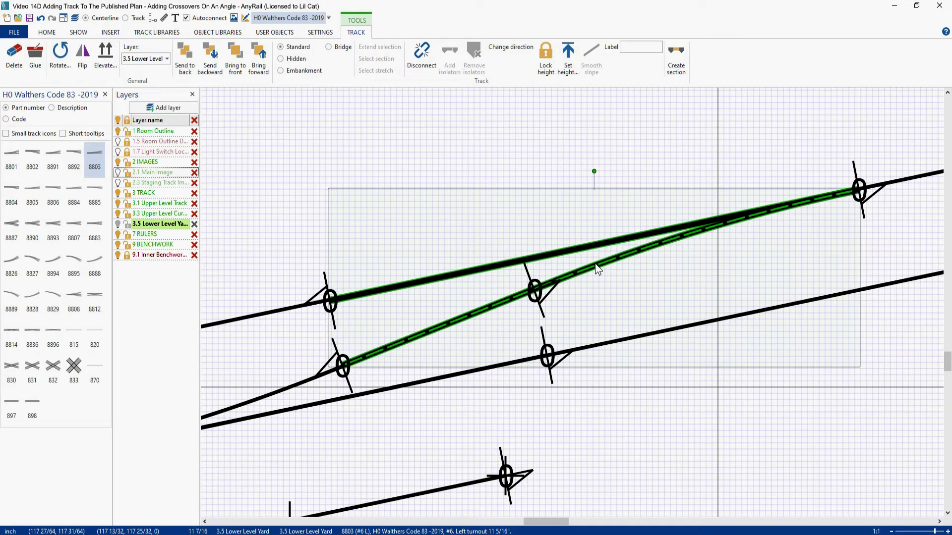
right_click_drag(438, 432, 678, 340)
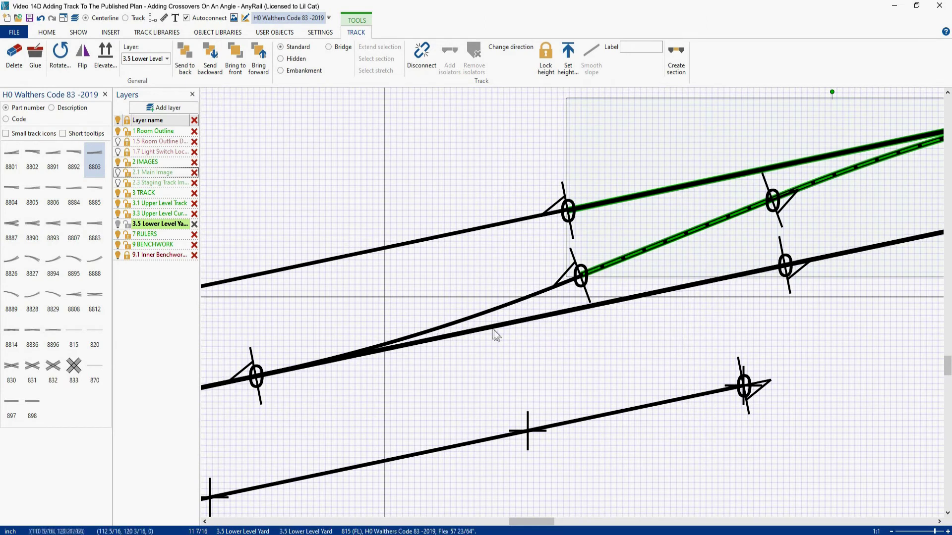
- Select the lower crossover turnout and nudge it up and back down slightly
left_click(452, 337)
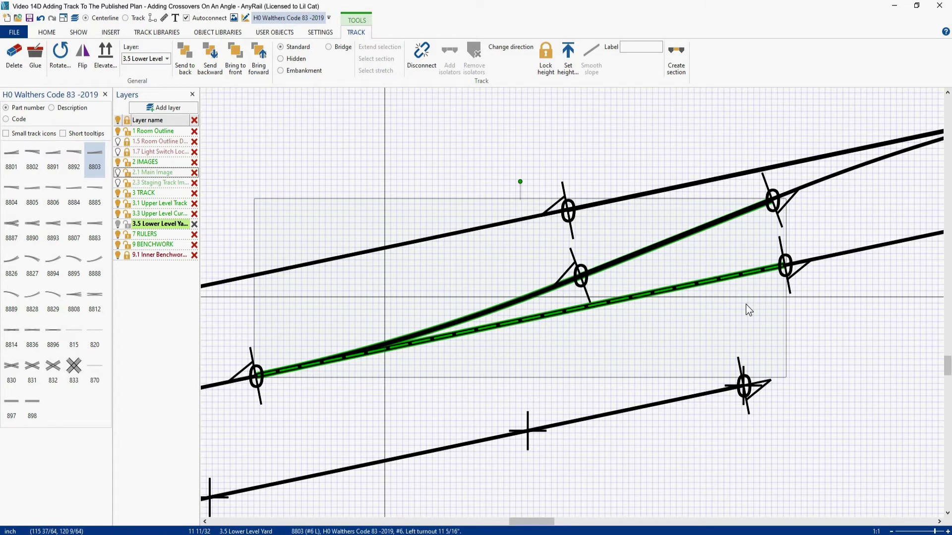
key("Up")
key("Up")
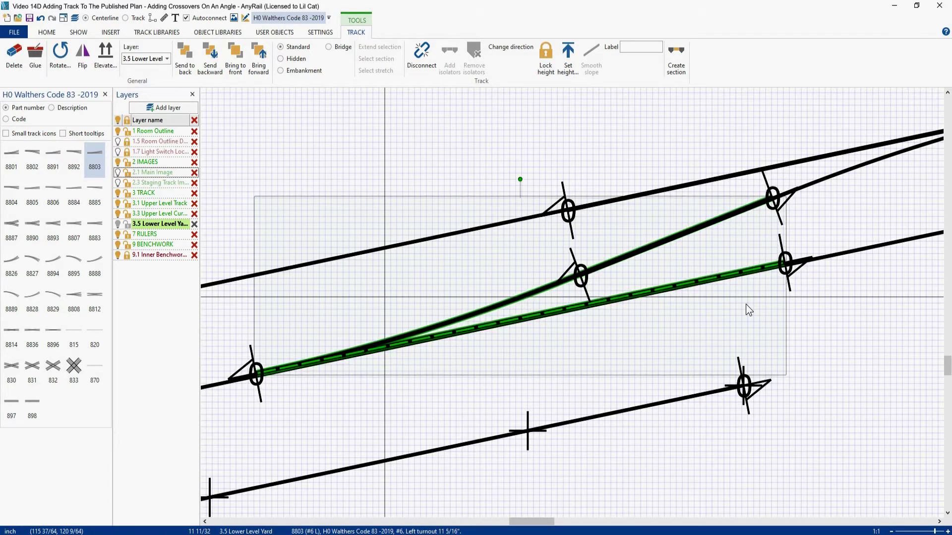
key("Down")
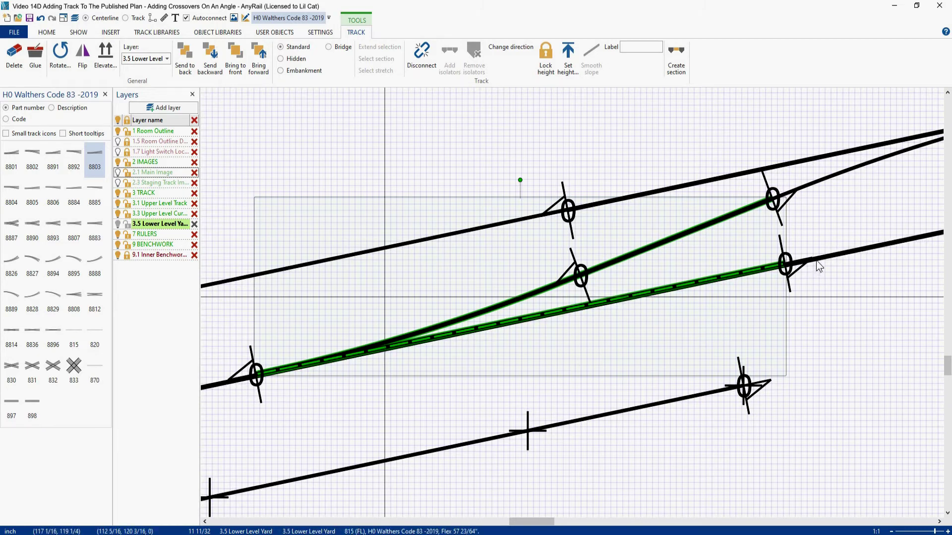
- Rotate the crossover's turnout and green tracks until they align with the right-hand turnout, then set them
scroll(816, 261, "up", 1)
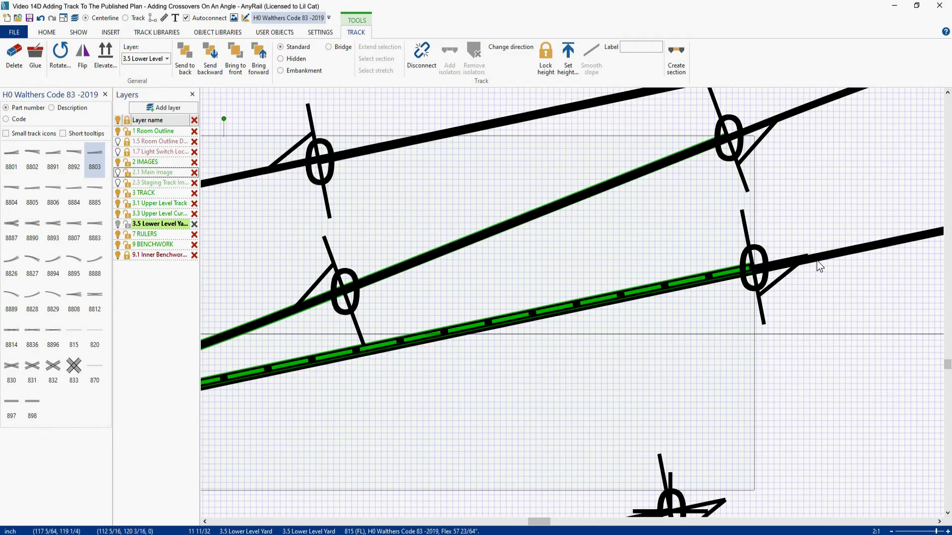
scroll(816, 260, "up", 1)
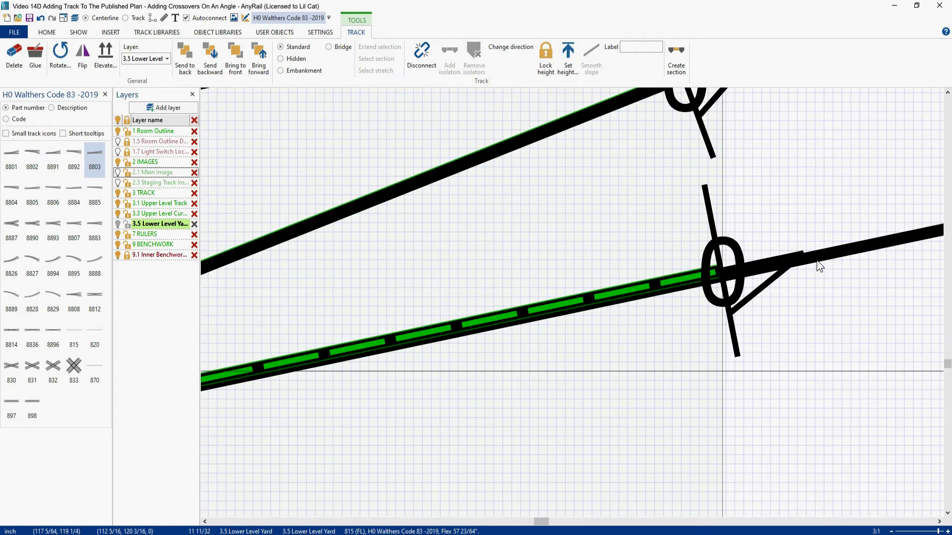
scroll(816, 260, "down", 4)
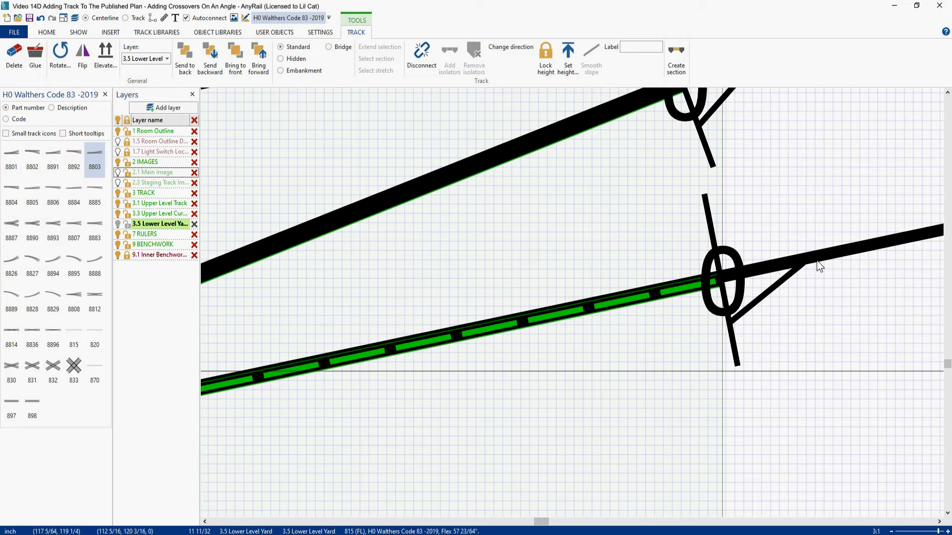
scroll(819, 267, "down", 2)
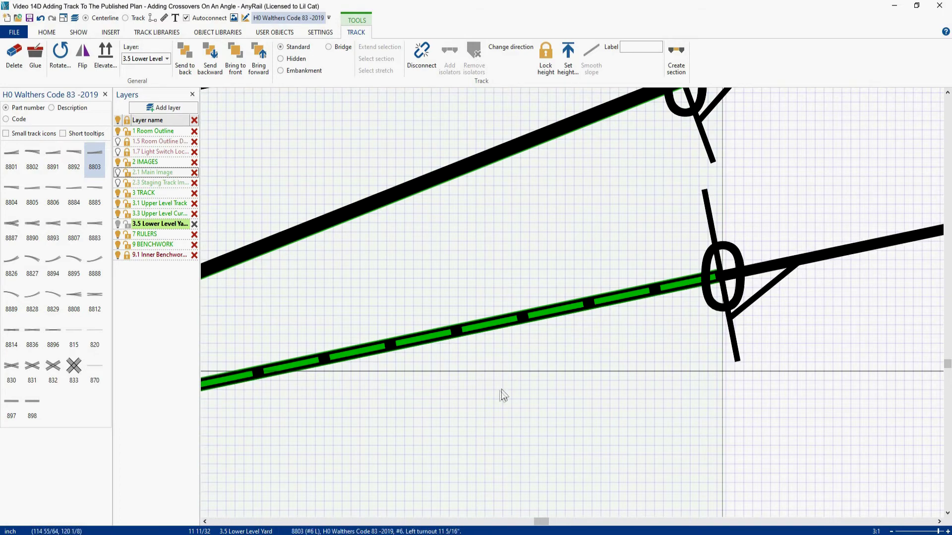
left_click(493, 402)
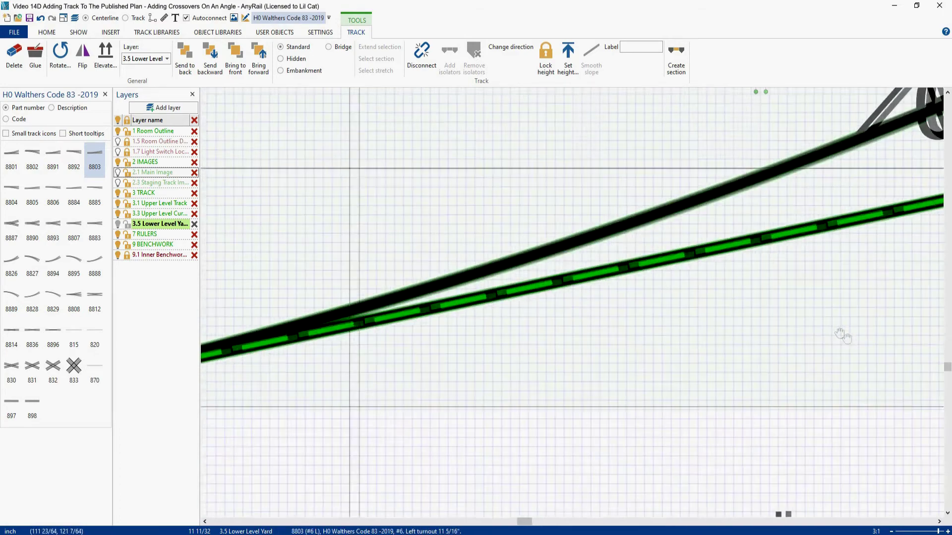
right_click_drag(707, 371, 614, 389)
scroll(613, 389, "down", 3)
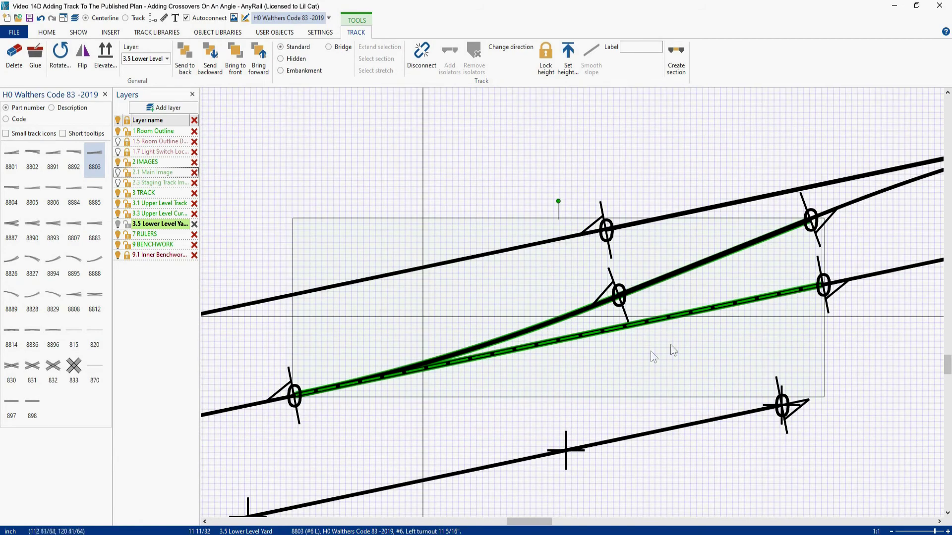
left_click(901, 231)
- Select the crossover turnout pair at 2:1 zoom and shift it slightly left onto the yard tracks
right_click_drag(900, 231, 597, 317)
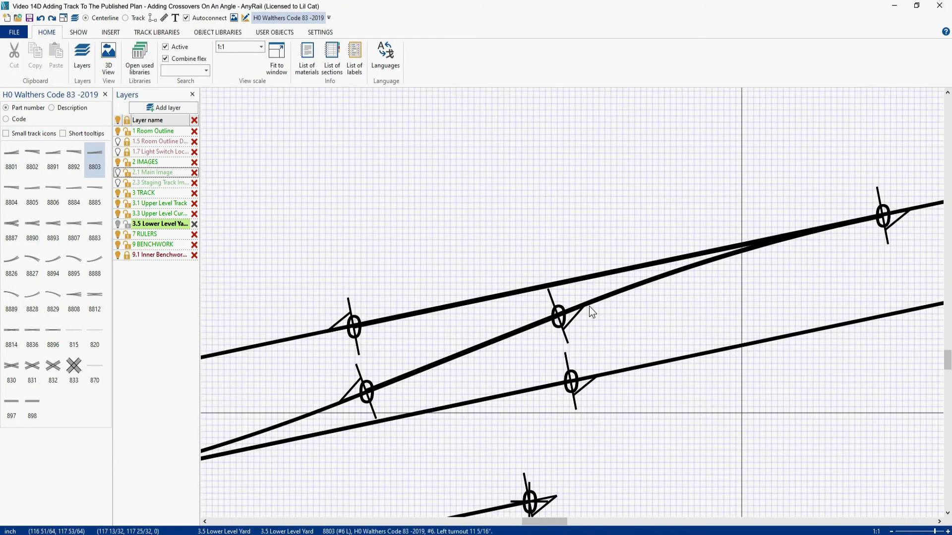
left_click(496, 403)
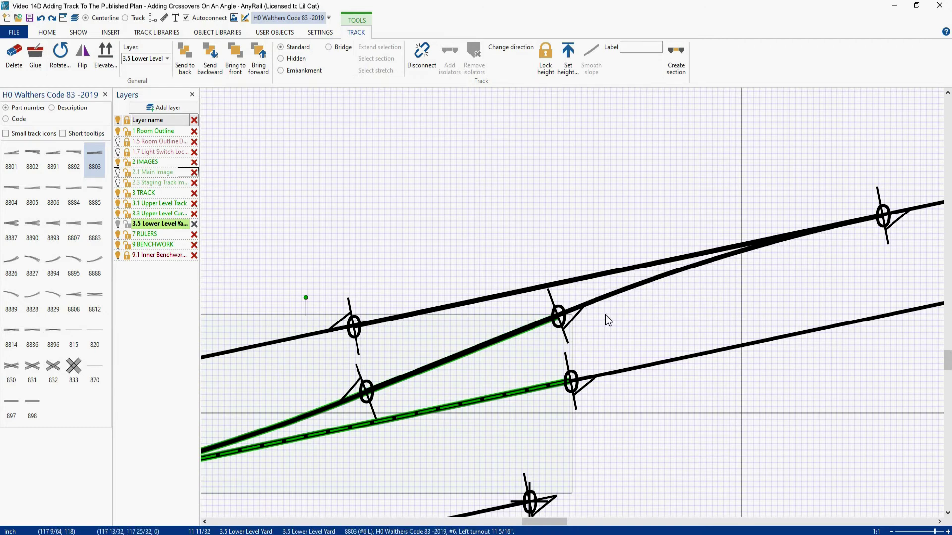
scroll(605, 316, "up", 3)
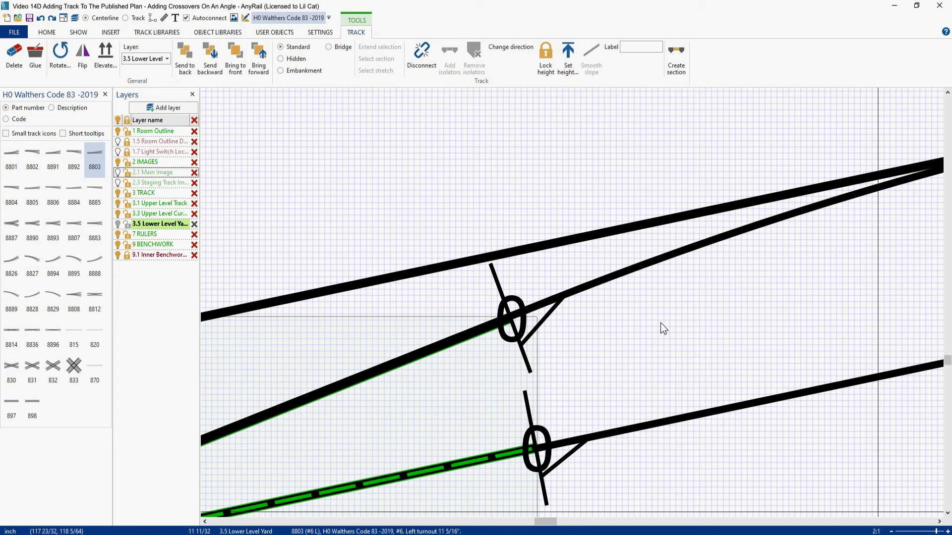
key("Right")
key("Right")
key("Right")
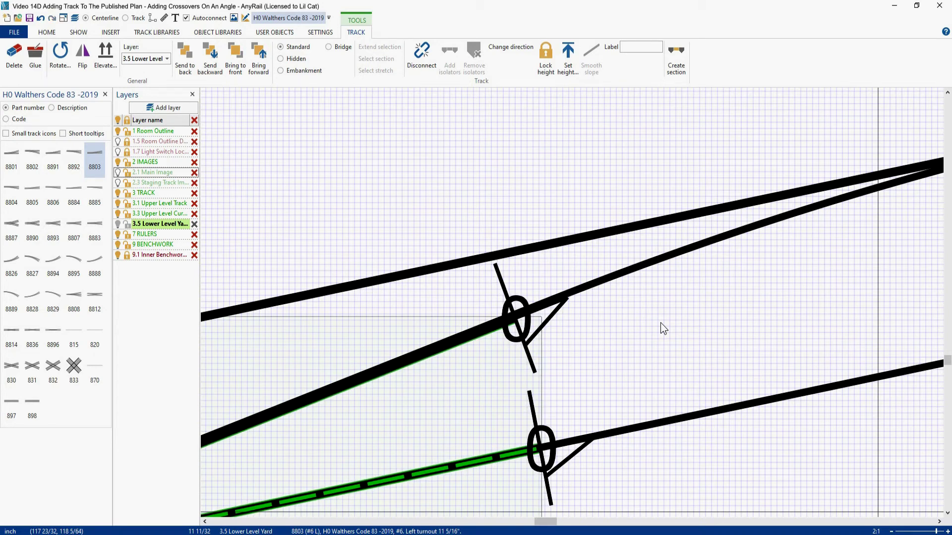
key("Left")
key("Left")
key("Left")
key("Left")
key("Left")
key("Left")
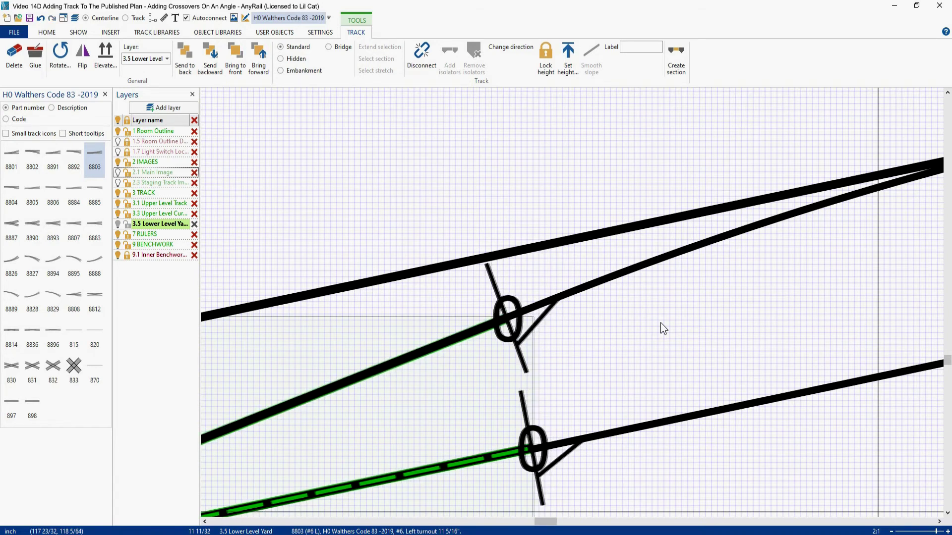
key("Left")
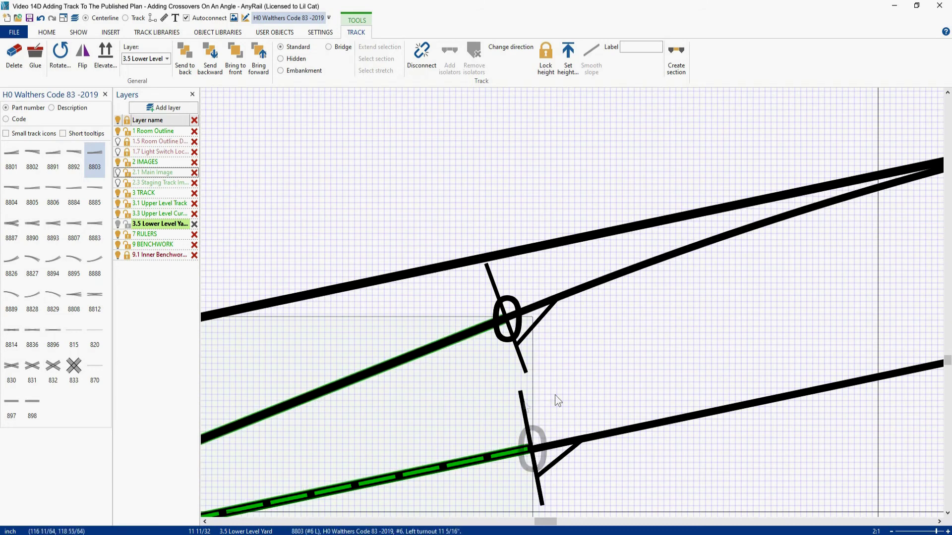
- Adjust the turnout and green track up and down until they sit exactly on the diagonal track
scroll(621, 418, "down", 2)
scroll(489, 447, "up", 2)
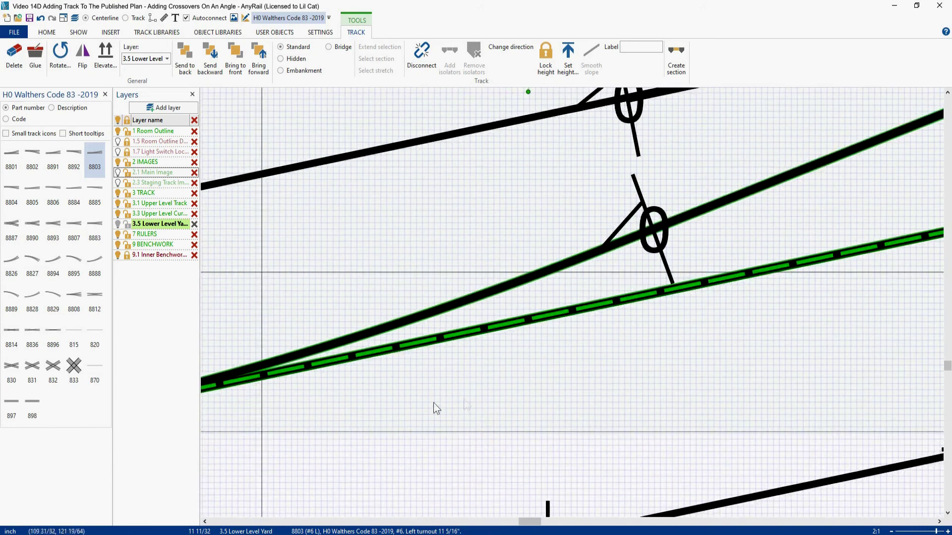
scroll(434, 403, "down", 2)
scroll(416, 410, "up", 2)
scroll(388, 417, "down", 2)
scroll(388, 417, "up", 2)
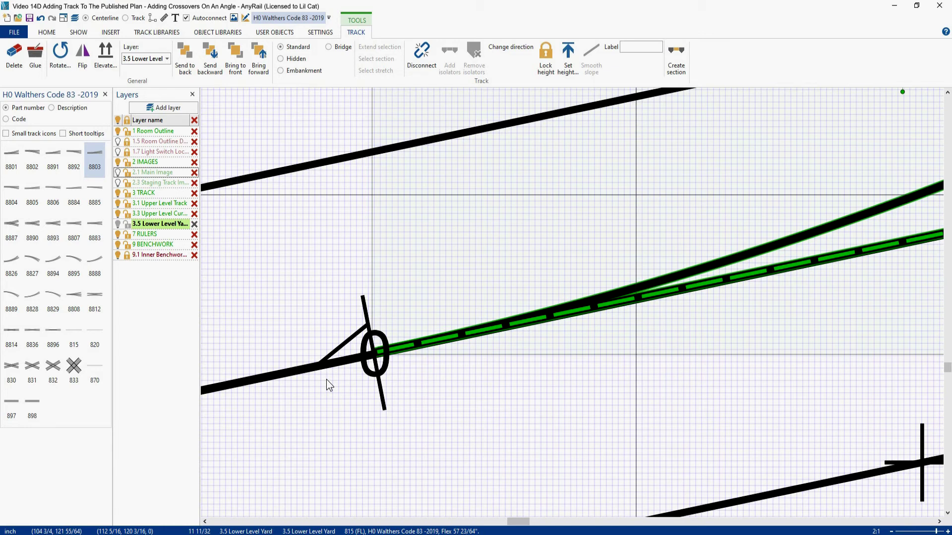
key("Up")
key("Up")
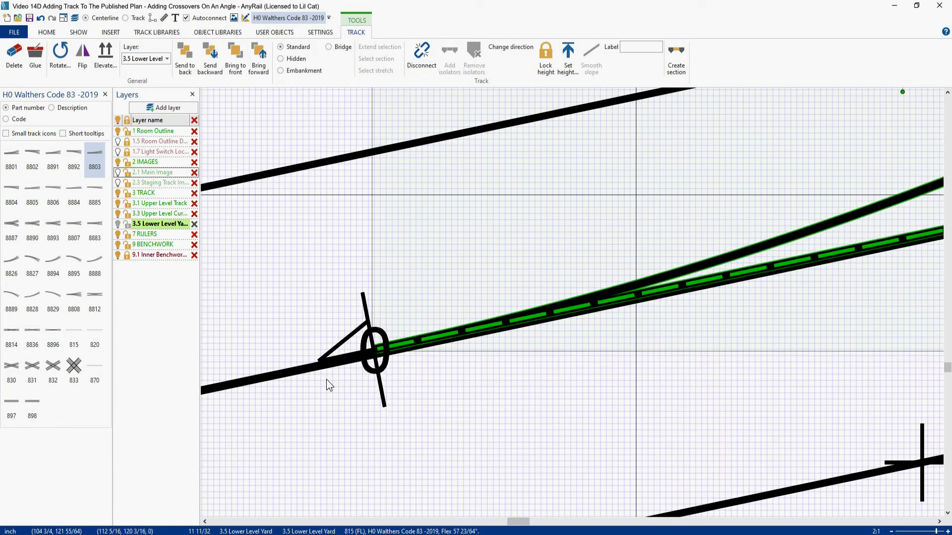
key("Down")
key("Down")
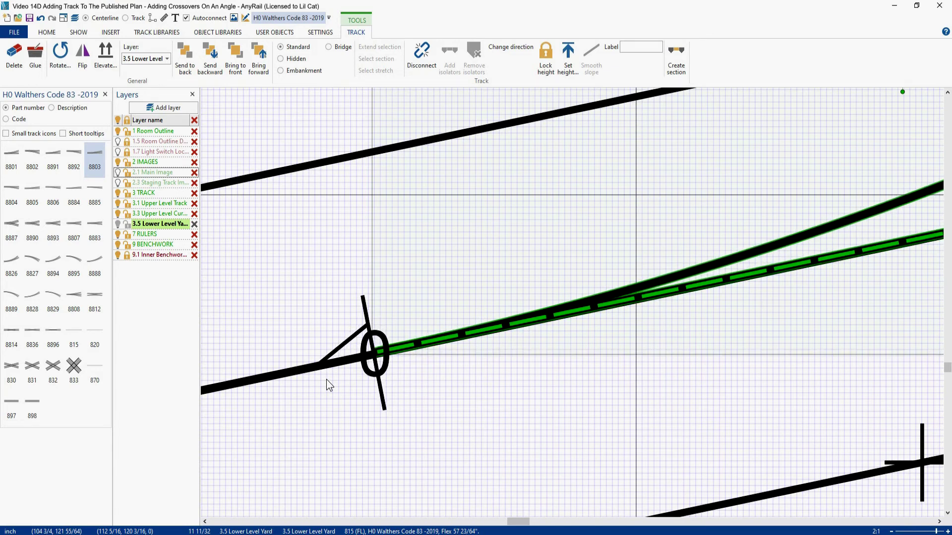
key("Down")
key("Down")
key("Down")
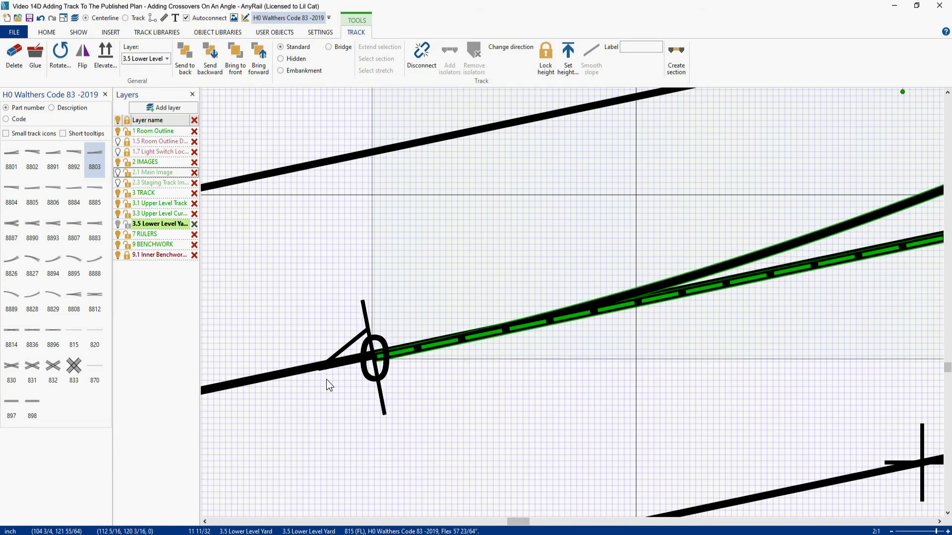
key("Up")
key("Up")
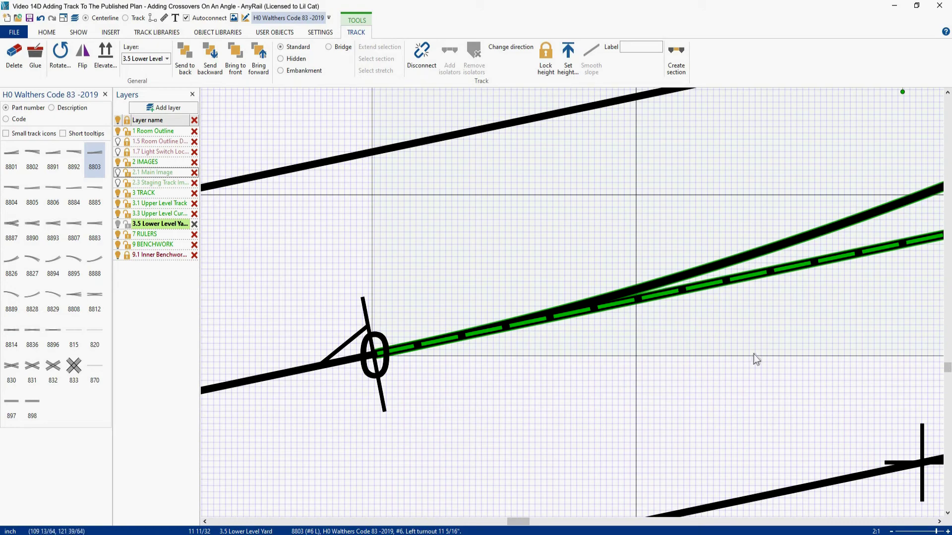
right_click_drag(763, 352, 638, 398)
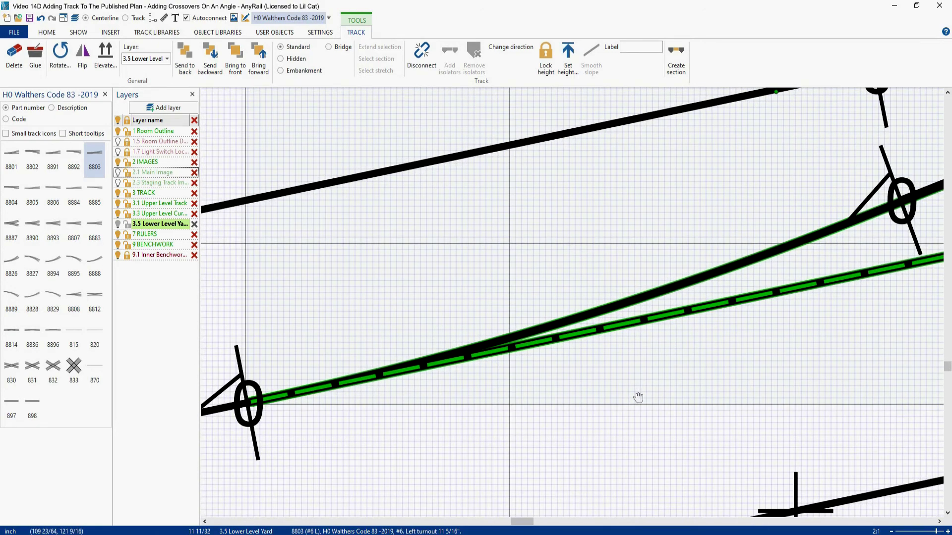
scroll(638, 399, "down", 4)
- Snap the long flex track's far-right end onto the crossover turnout, shortening it to 21 15/32"
mouse_move(794, 418)
right_mouse_down()
mouse_move(697, 379)
mouse_move(674, 355)
right_mouse_up()
scroll(673, 356, "down", 1)
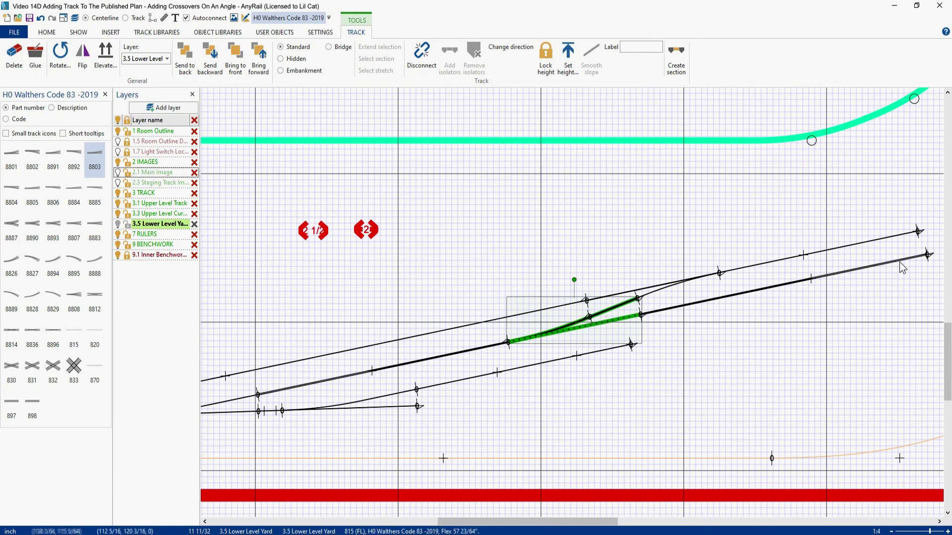
left_click_drag(918, 231, 587, 303)
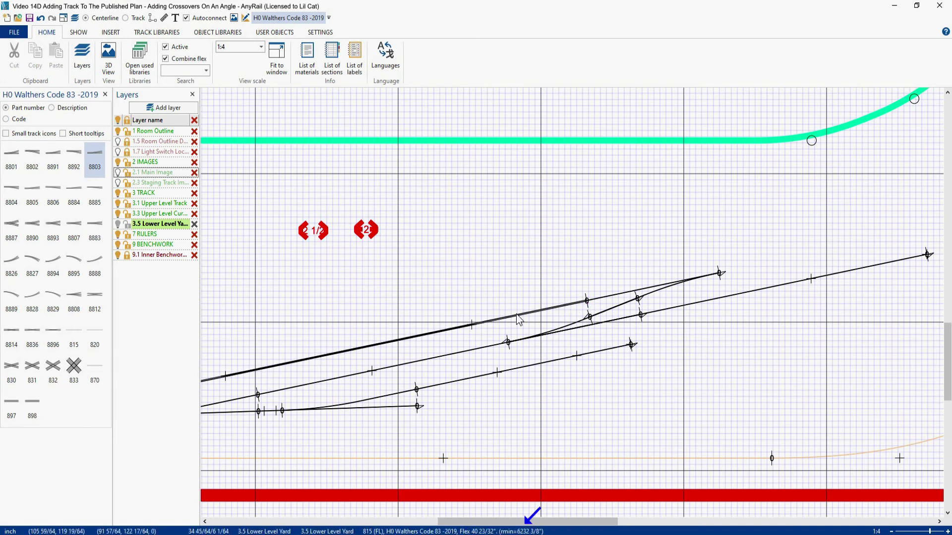
left_click(927, 256)
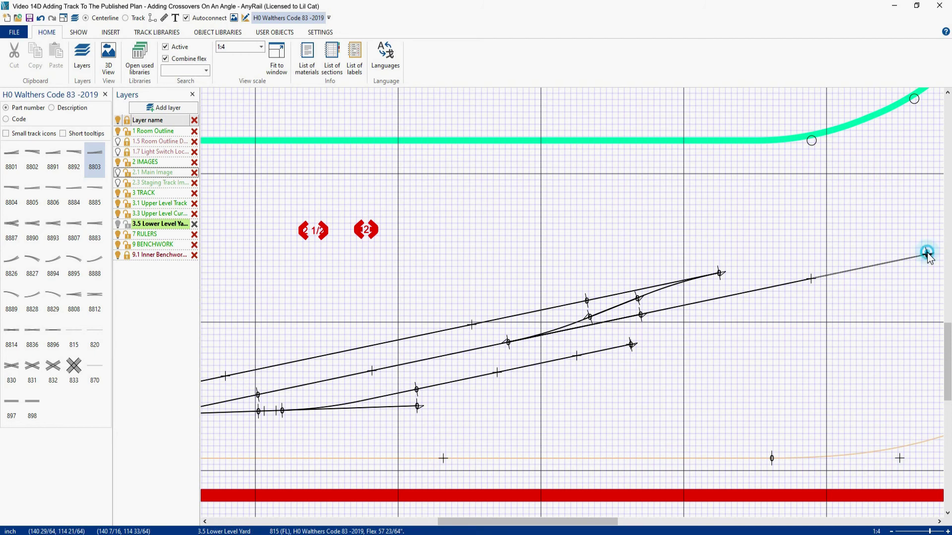
left_click_drag(927, 256, 509, 346)
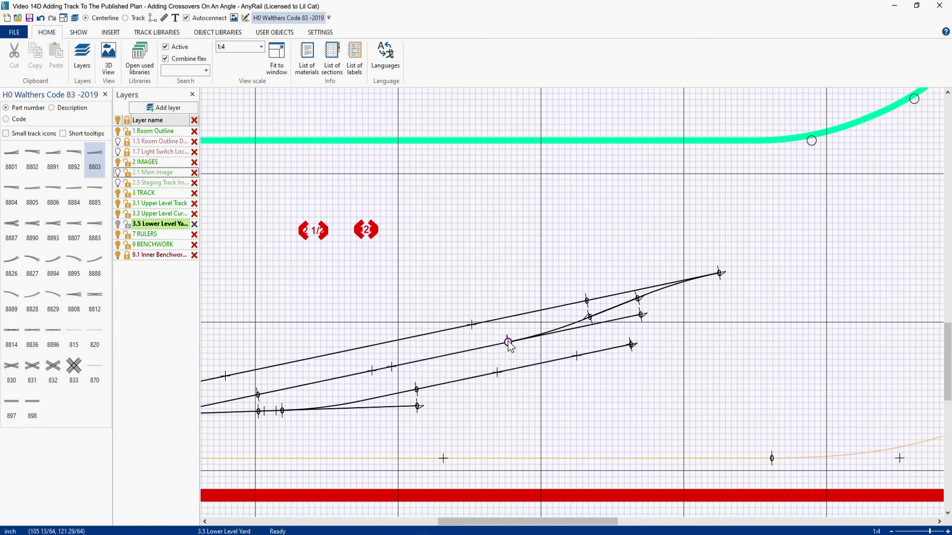
left_click(478, 353)
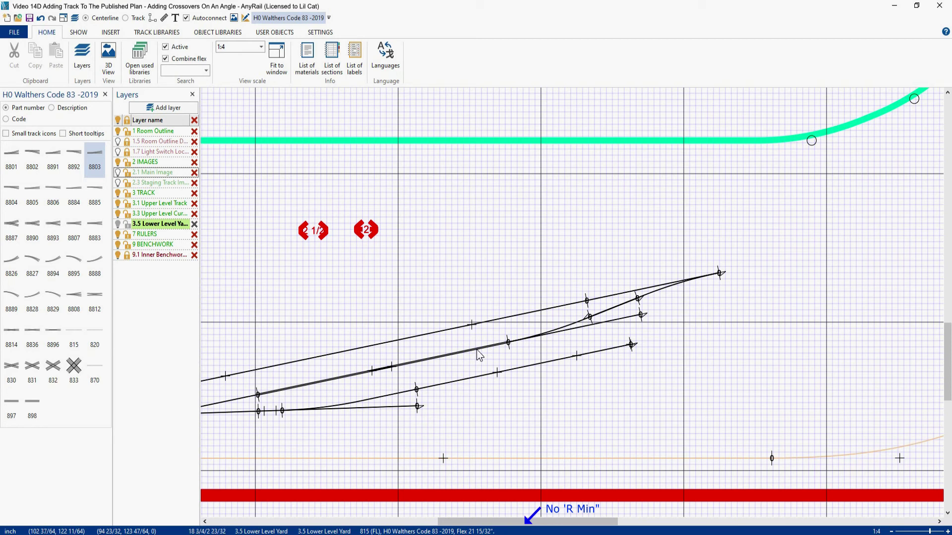
left_click(465, 360)
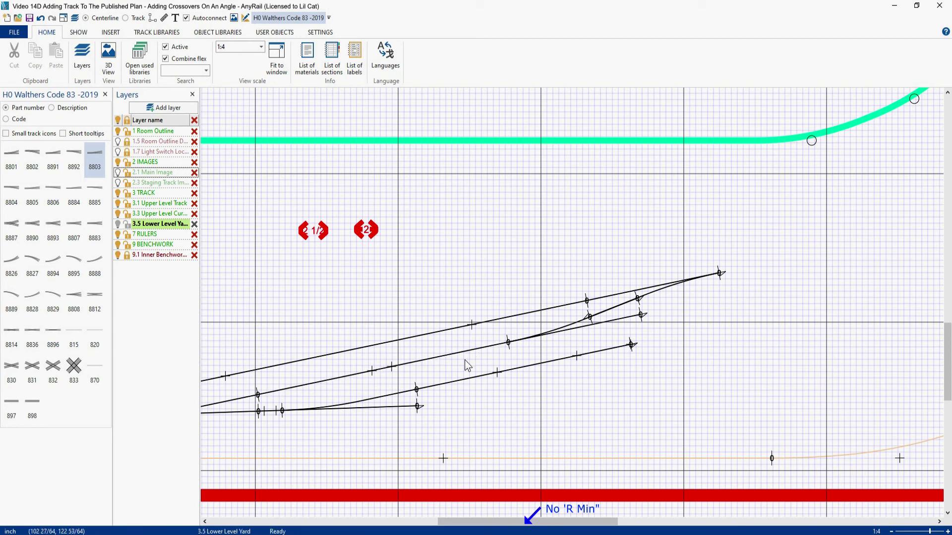
- Show the 2.1 Main Image photo with full-width tracks and place an 8804 right turnout on the upper yard track
left_click(119, 173)
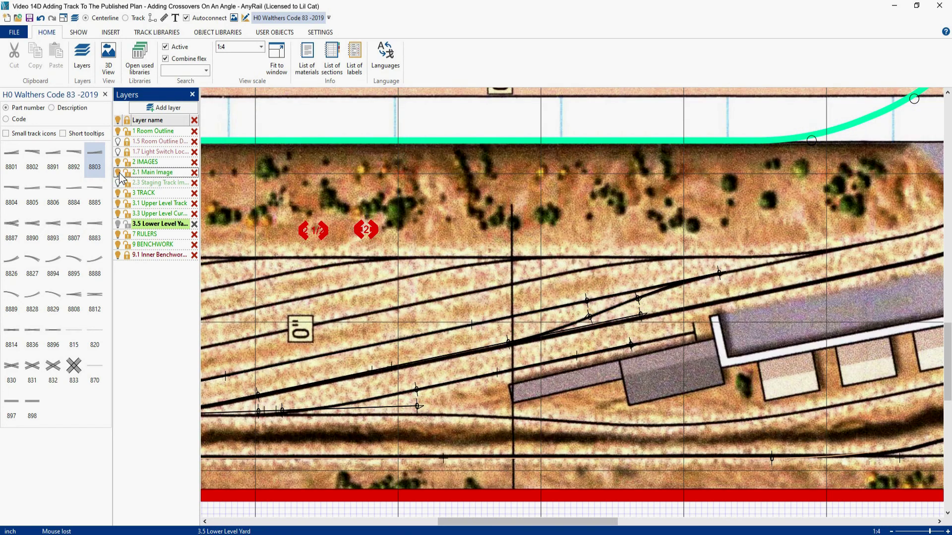
left_click(132, 19)
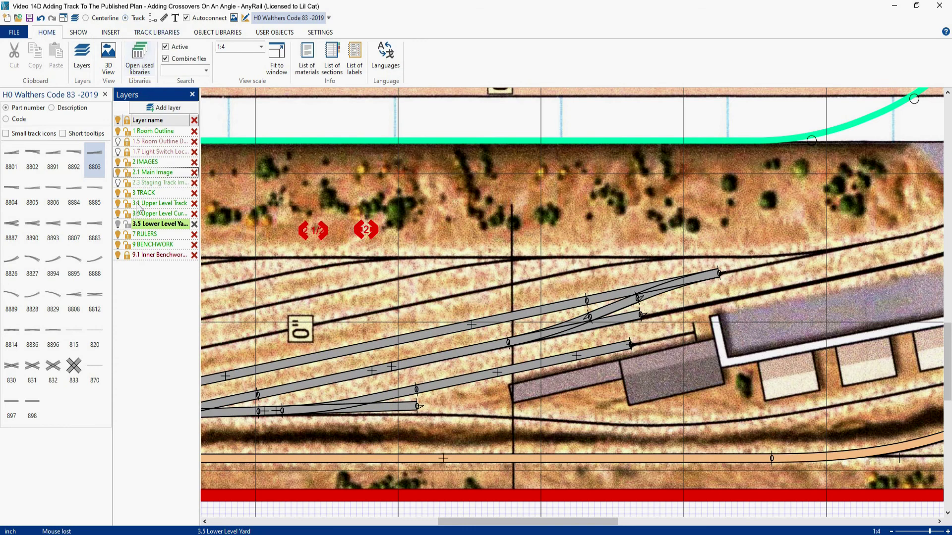
left_click_drag(15, 191, 663, 287)
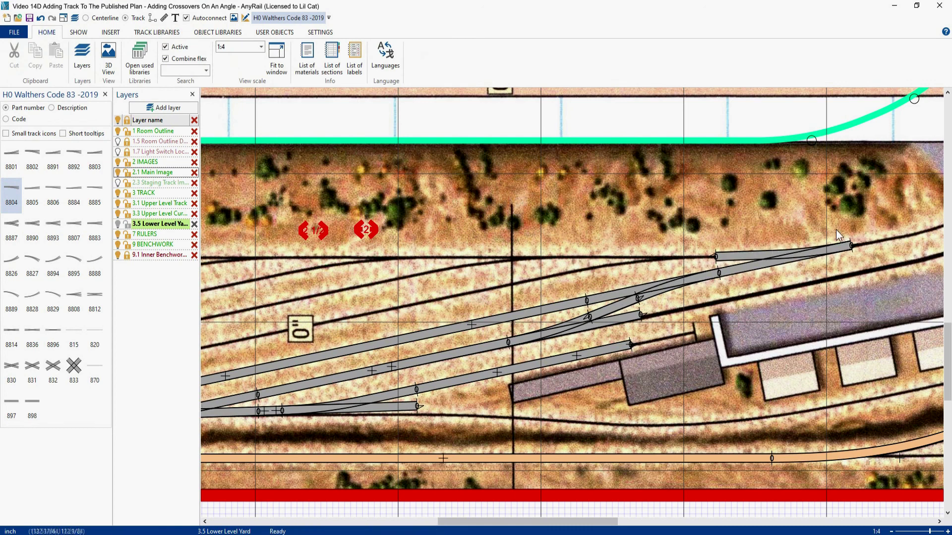